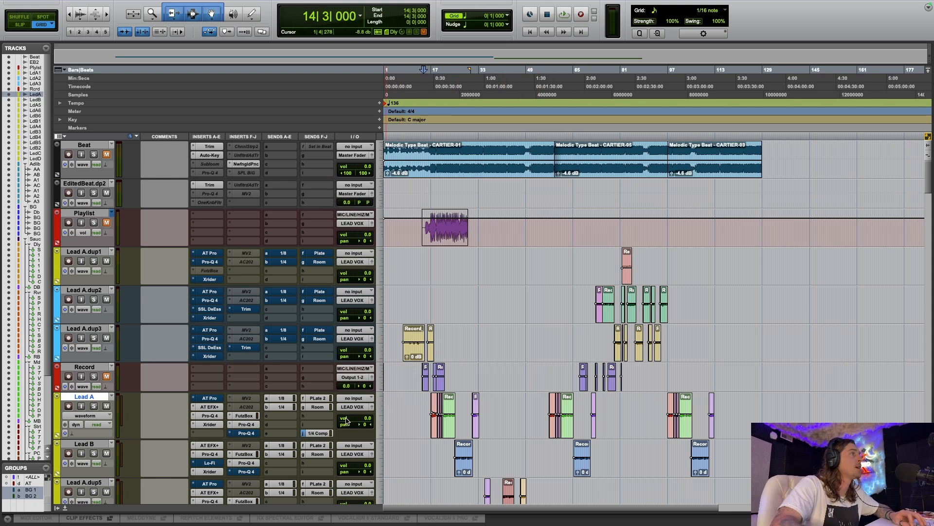
- Play the session from bar 14 and look over the lead, ad-lib, delay, reverb and modulation tracks and their plug-in chains
key(space)
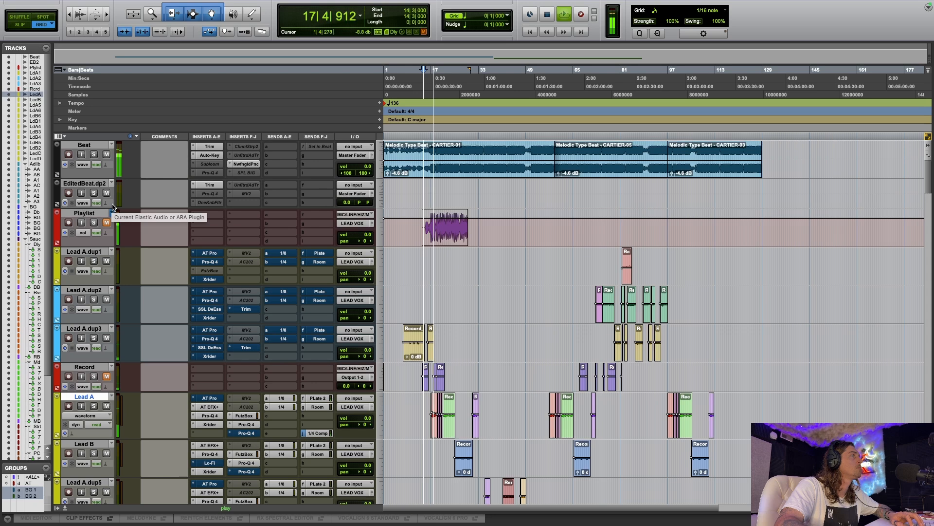
scroll(168, 319, down, 15)
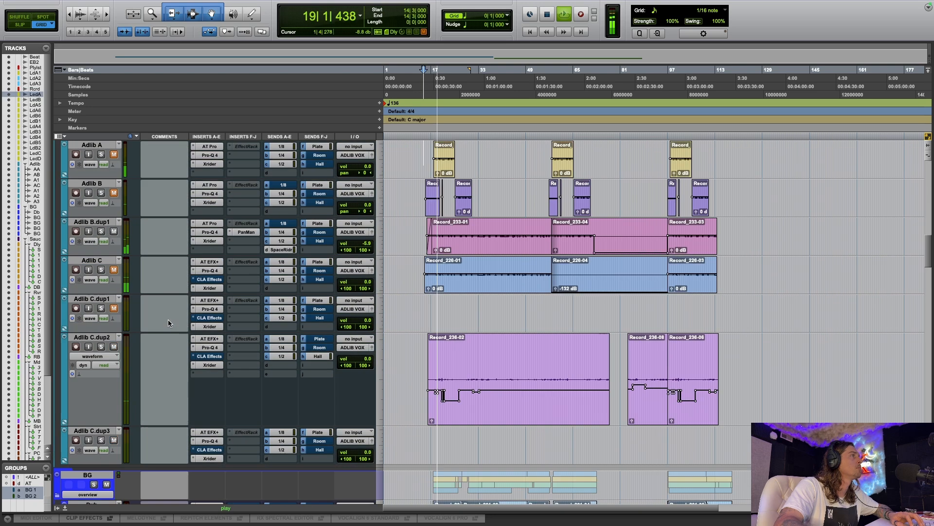
scroll(168, 319, down, 15)
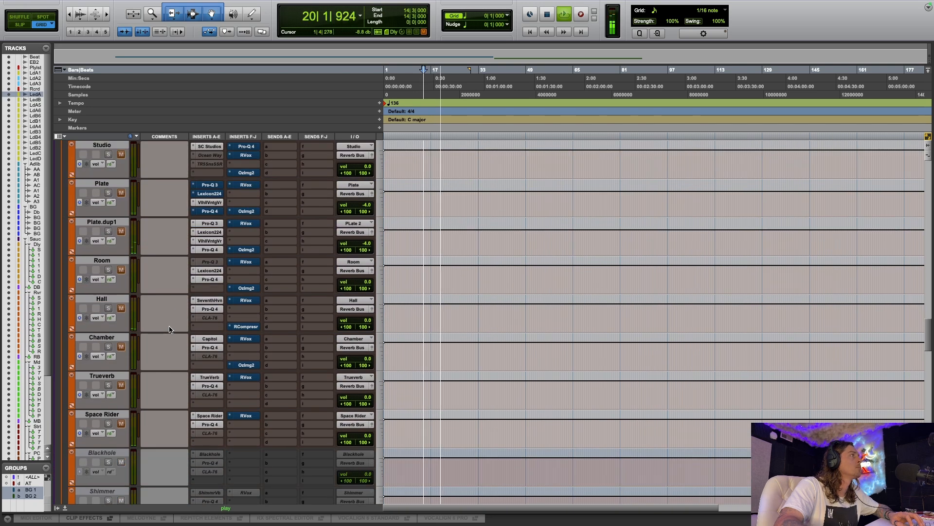
scroll(170, 330, down, 10)
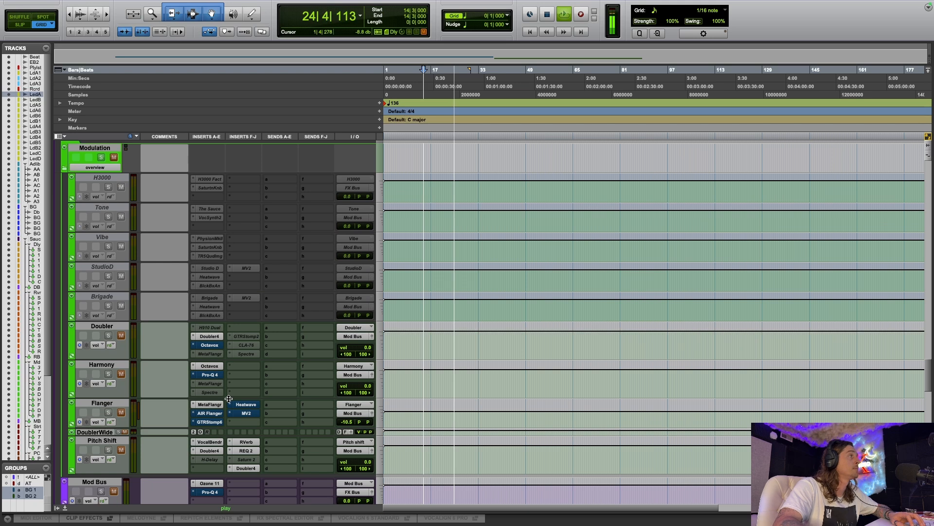
key(space)
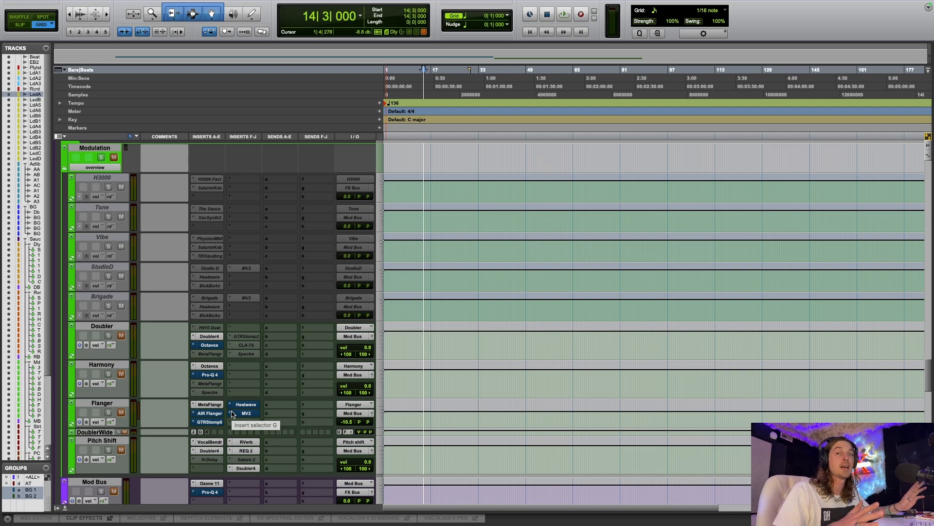
scroll(232, 414, down, 15)
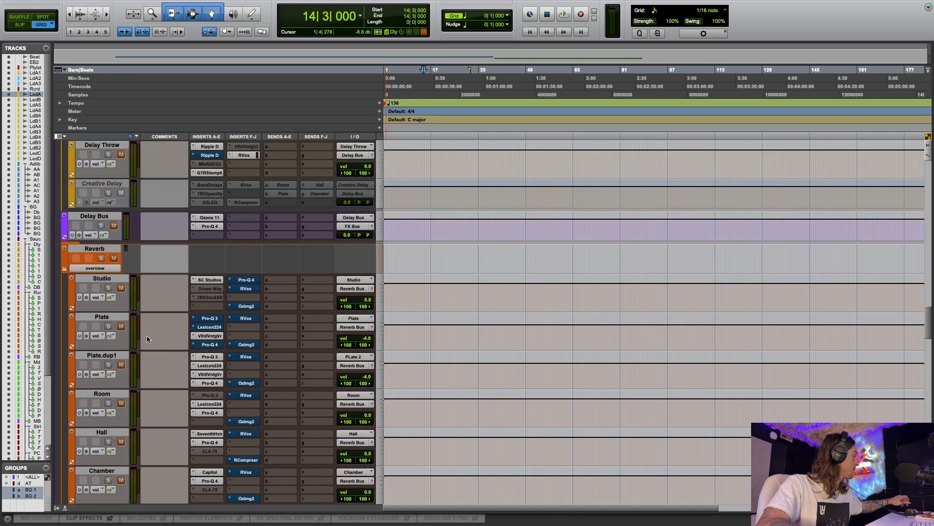
scroll(168, 246, up, 20)
scroll(168, 247, up, 5)
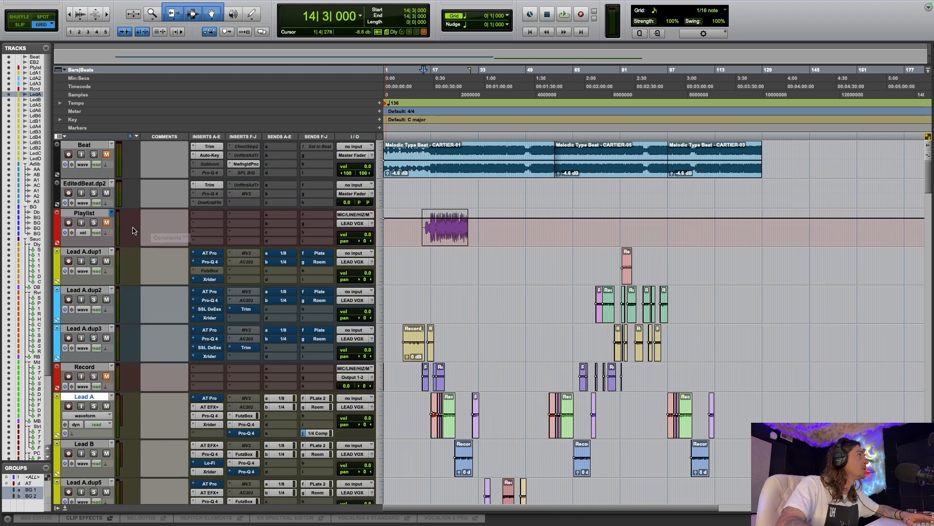
scroll(180, 302, down, 8)
scroll(182, 304, up, 5)
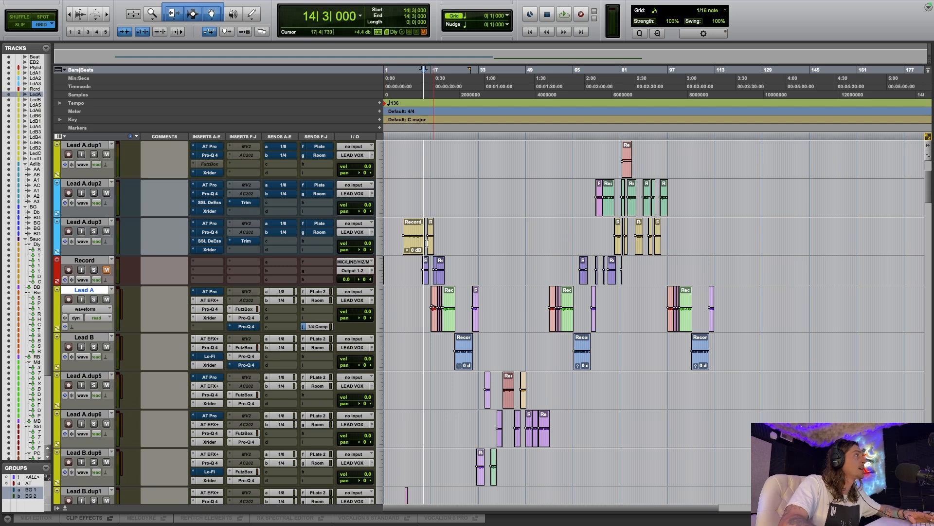
- Select the first Lead A phrase from bar 17 to 25 and bypass its Pro-Q 4, Xrider and FutzBox inserts and its sends
click(443, 317)
click(210, 308)
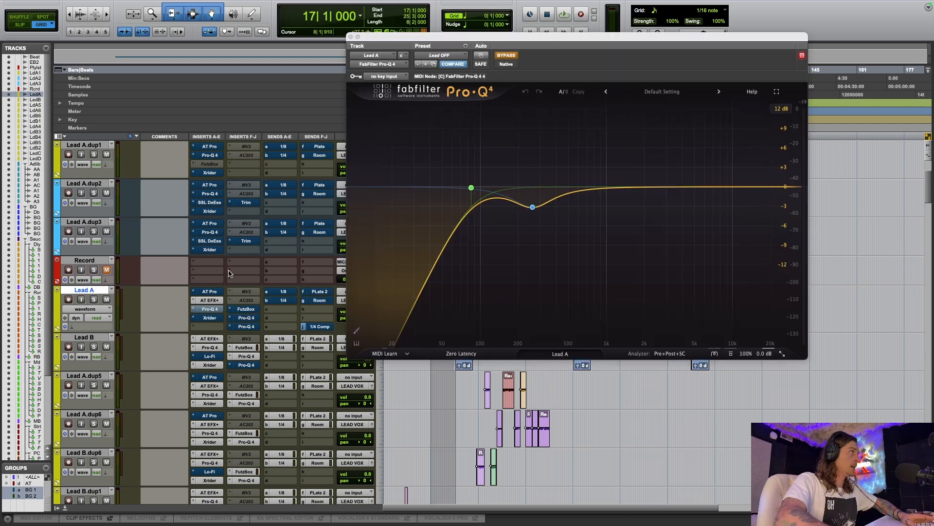
- Examine the Auto-Tune EFX+ key, scale, Retune Speed and Humanize settings on Lead A
click(210, 301)
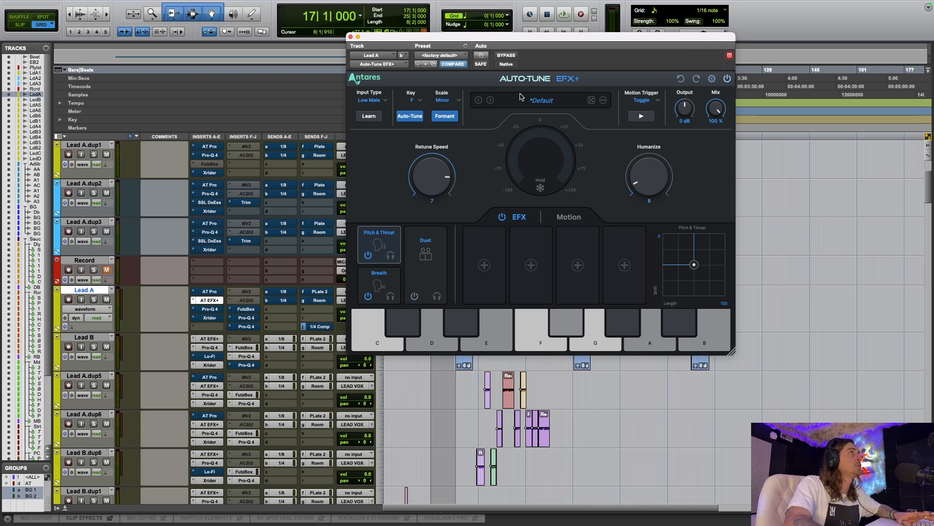
drag(475, 37, 442, 42)
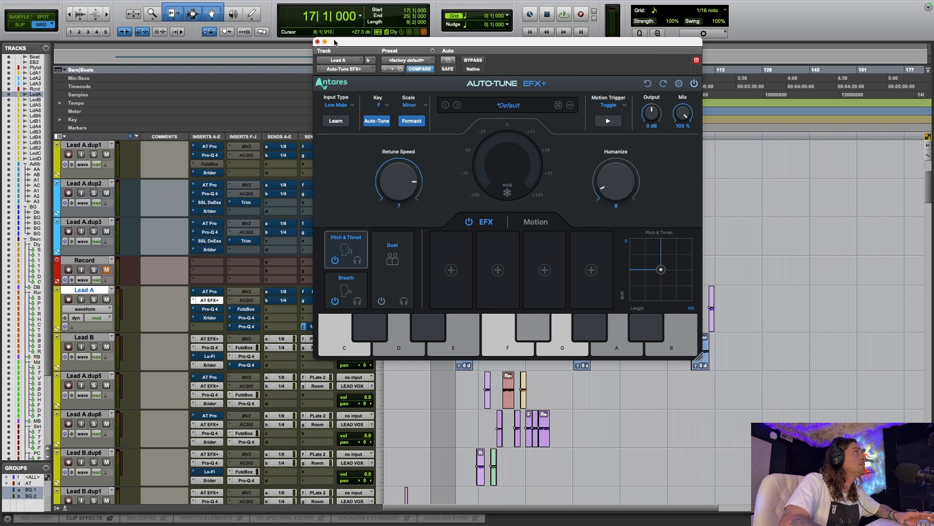
drag(335, 42, 328, 52)
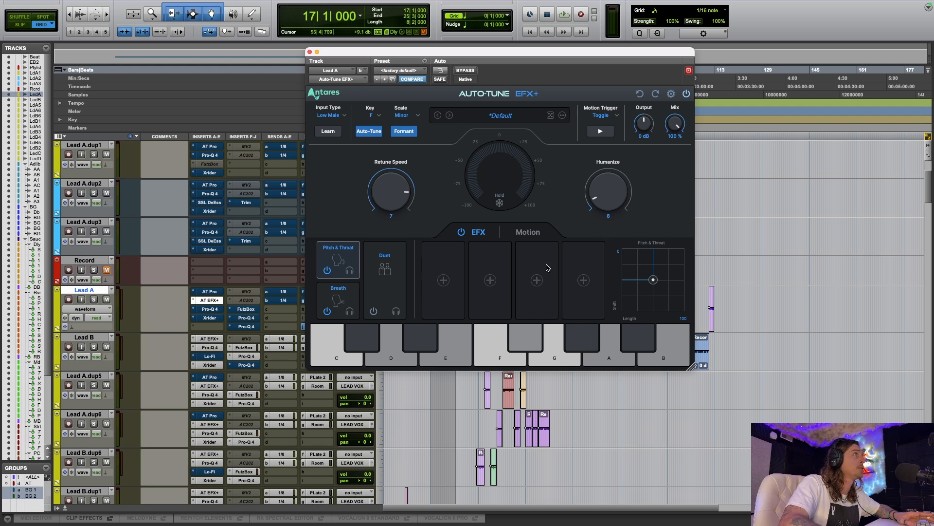
click(309, 53)
- Solo the Lead A track while playing back the selected phrase
key(space)
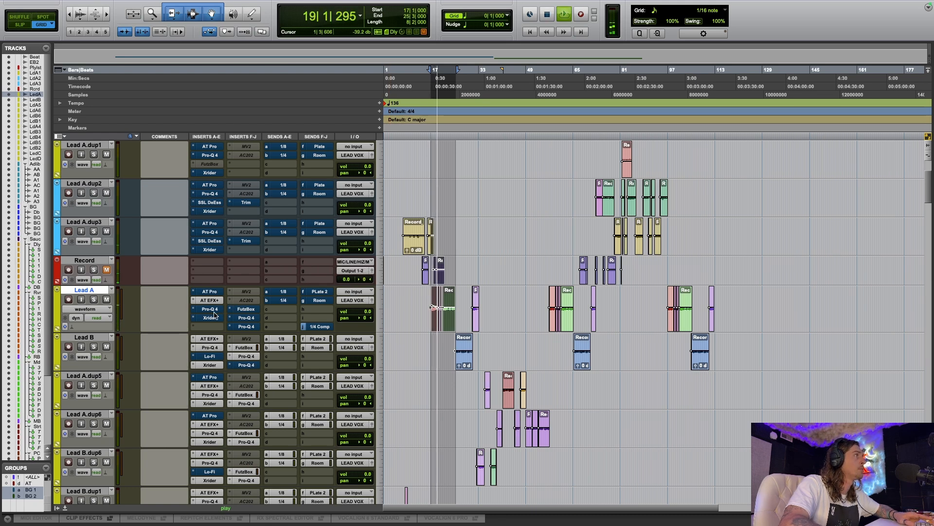
click(94, 299)
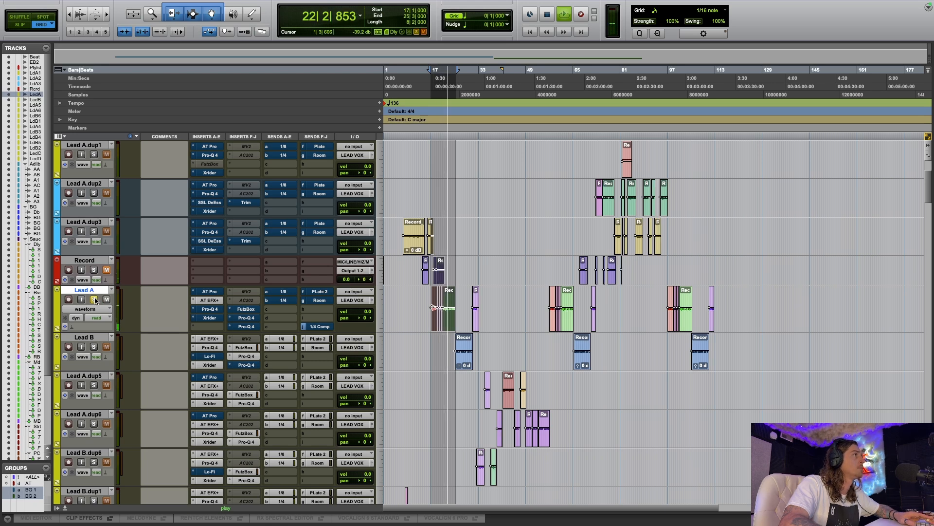
key(space)
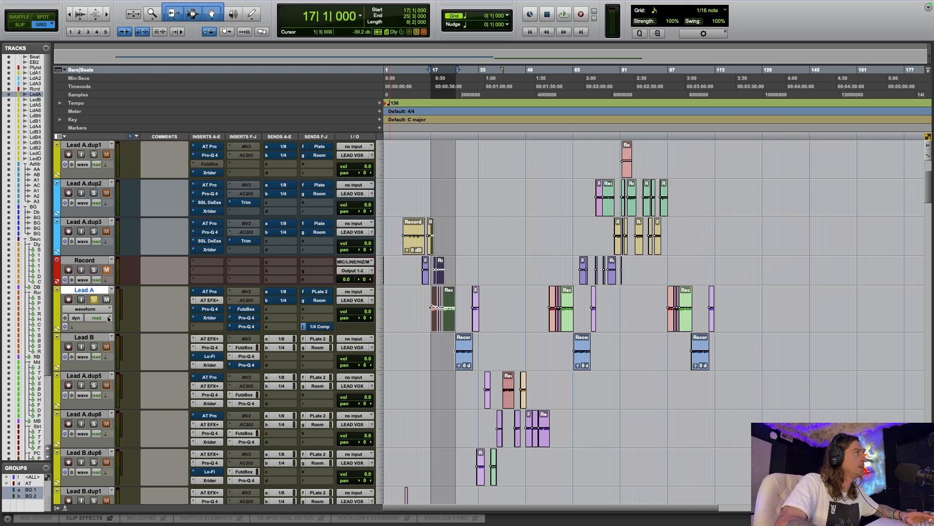
- Enable the first Pro-Q 4 on Lead A, inspecting its low-cut and low-mid dip bands, and audition the soloed phrase
click(208, 310)
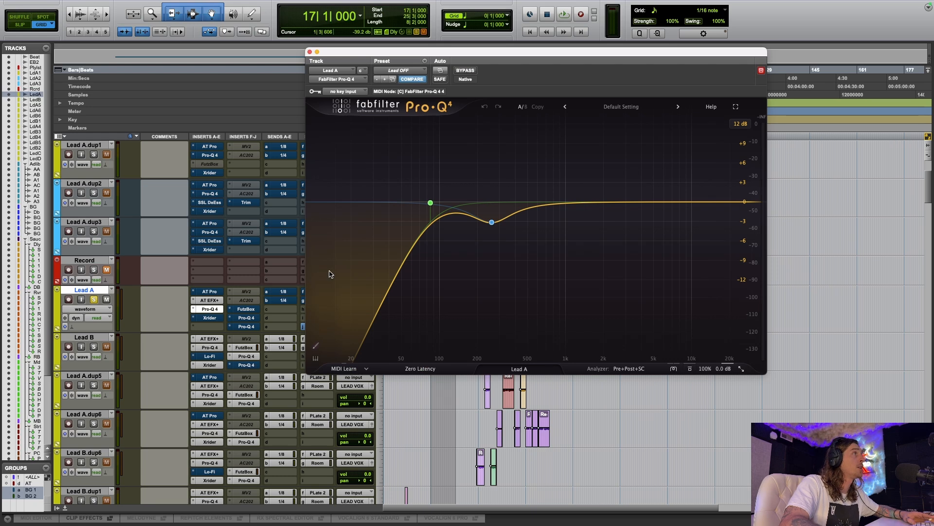
mouse_move(432, 205)
mouse_move(492, 225)
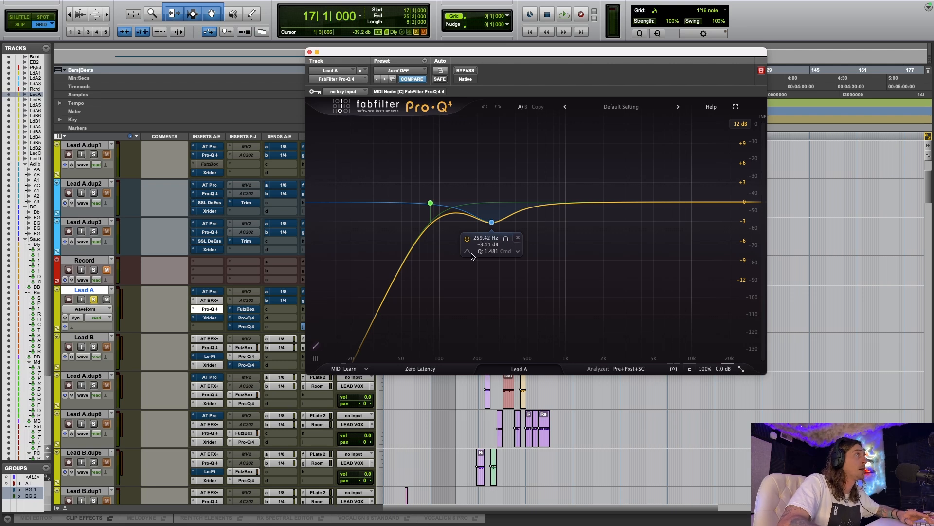
click(309, 52)
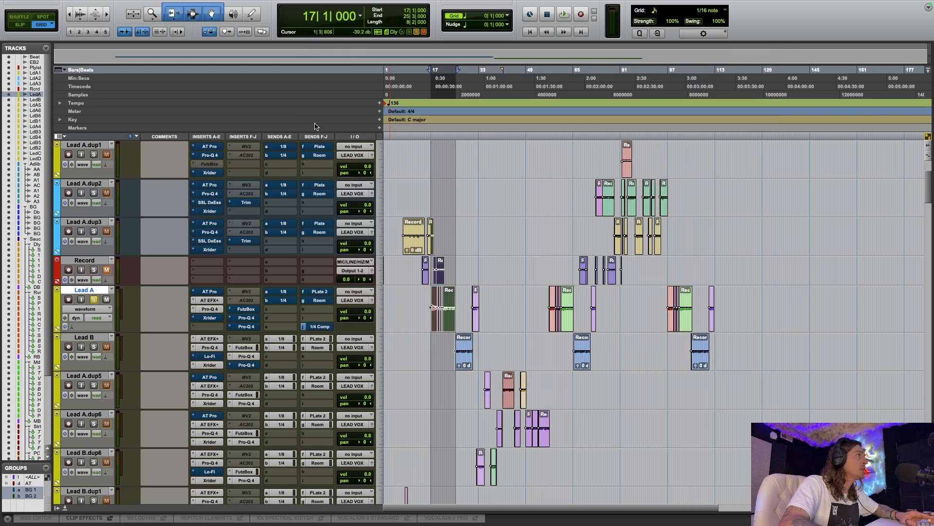
key(space)
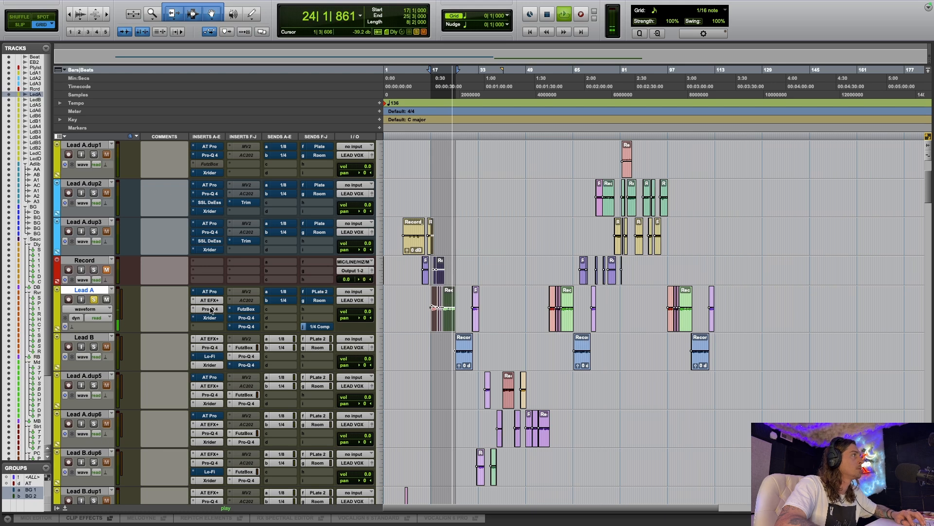
key(space)
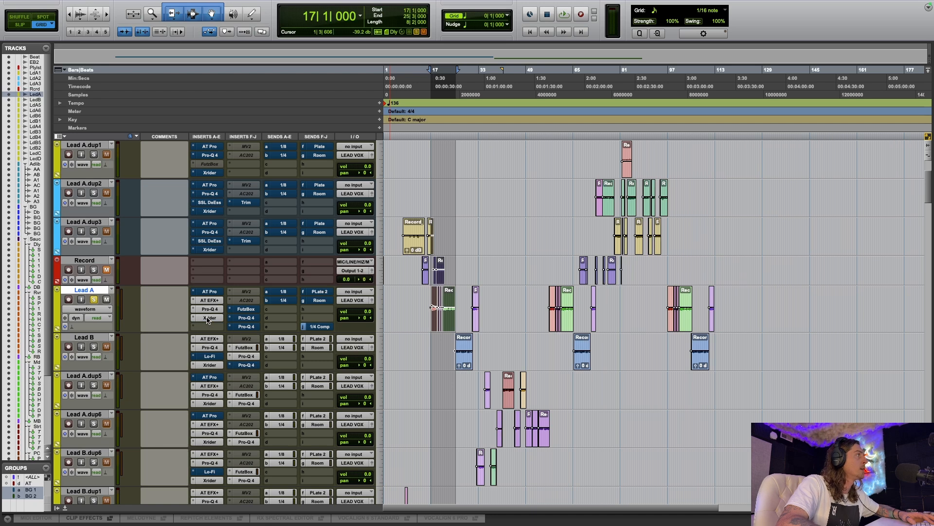
- Examine the Xrider sensitivity, gain range, speed and output settings on Lead A
click(208, 318)
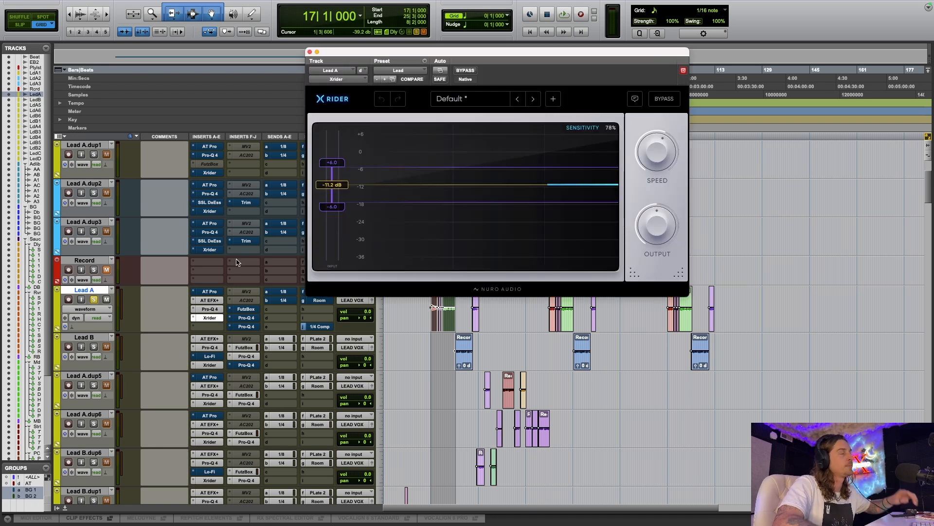
drag(361, 54, 347, 100)
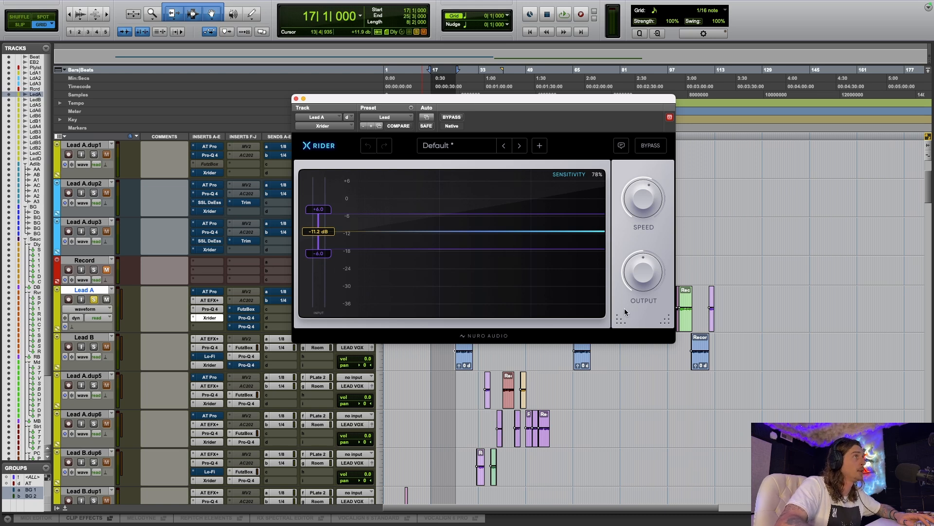
click(296, 99)
- Play the soloed Lead A phrase and compare the vocal level with Xrider bypassed and active
key(space)
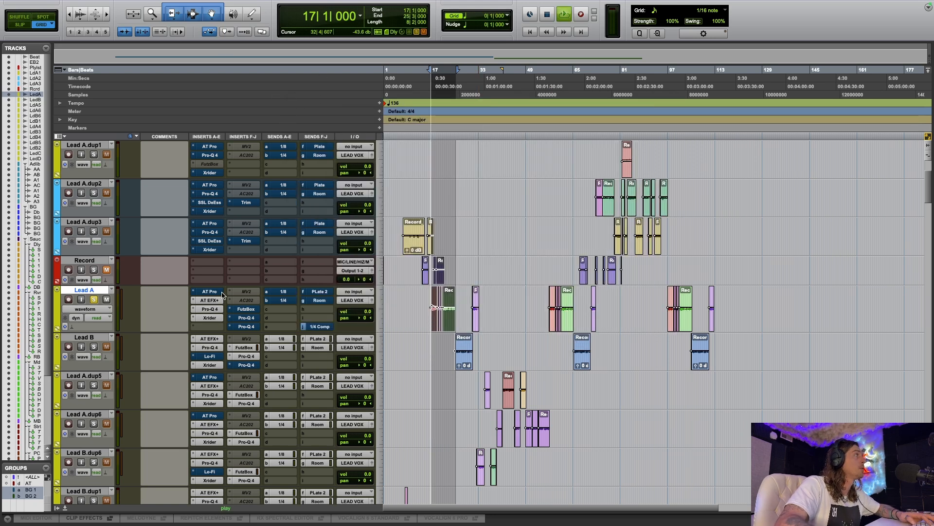
click(209, 318)
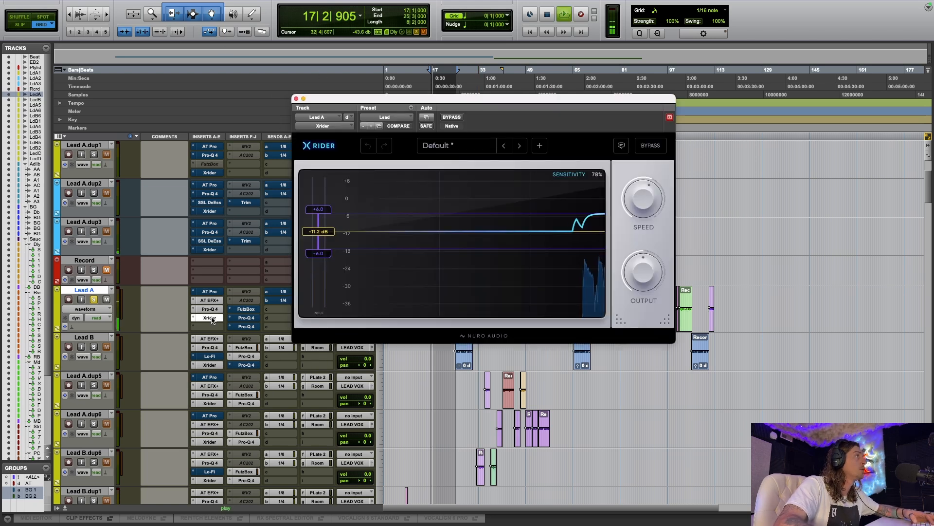
click(449, 119)
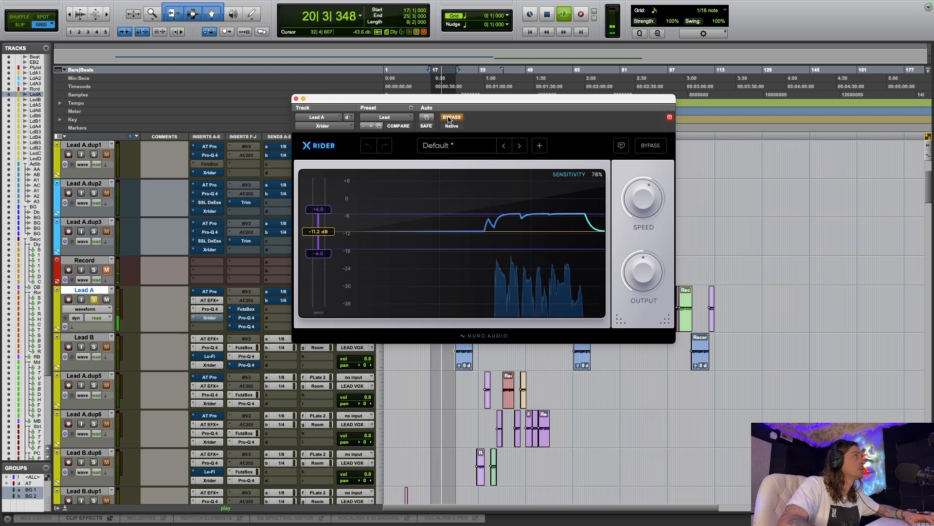
click(449, 120)
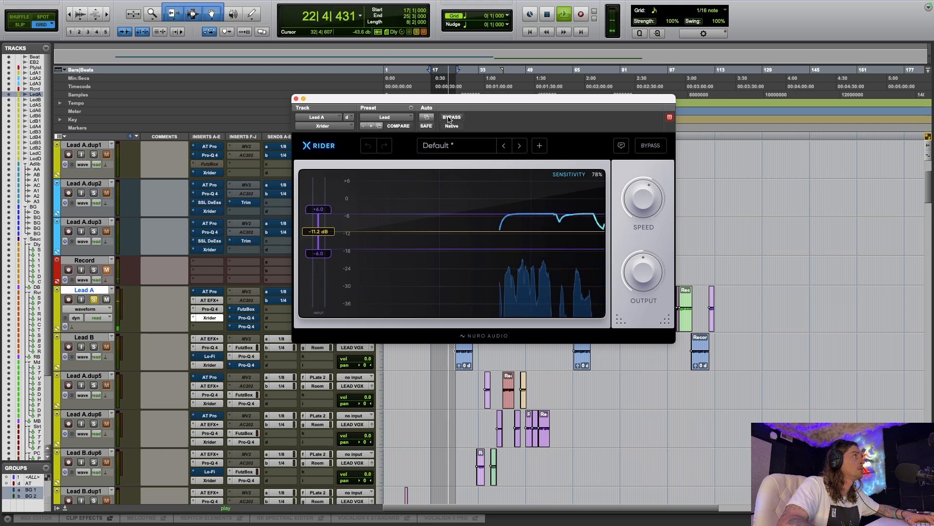
key(space)
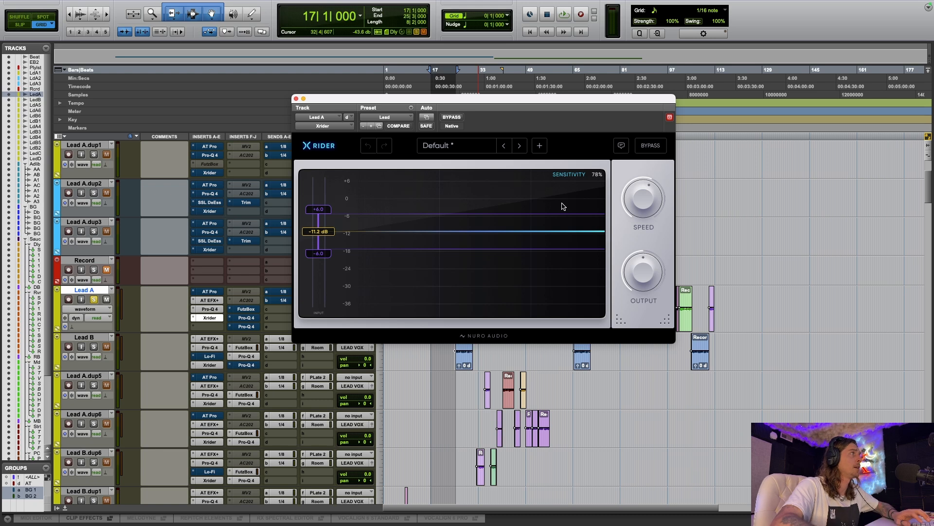
click(295, 99)
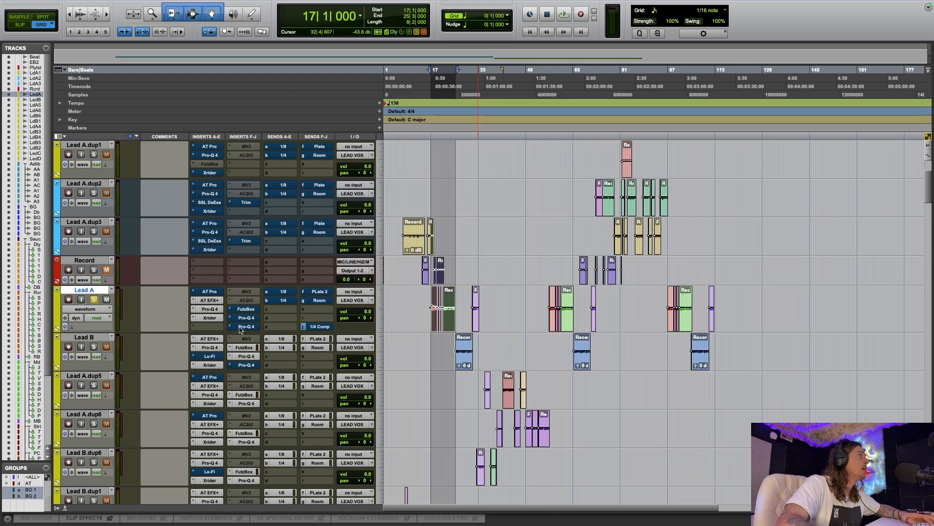
- Take FutzBox out of bypass on Lead A, comparing its Cheapo Cell (speaker) effect on and off during playback
click(245, 309)
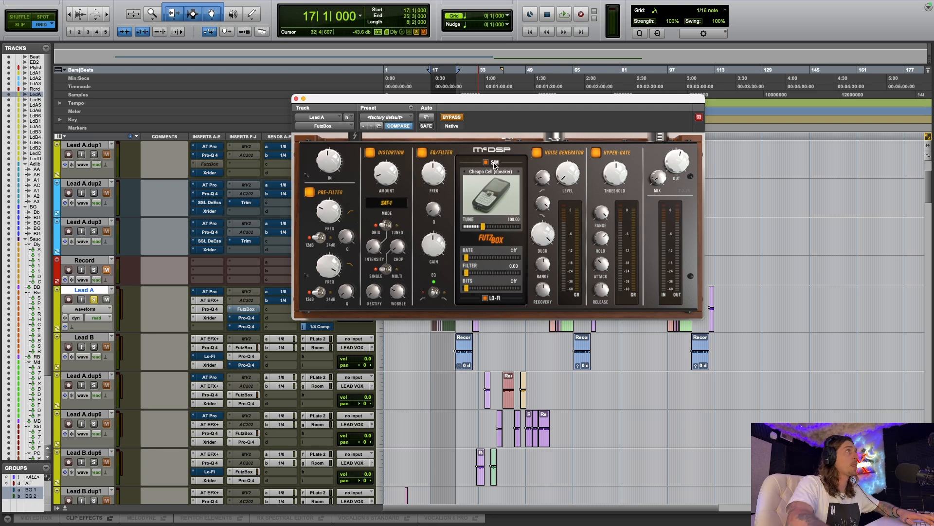
mouse_move(666, 177)
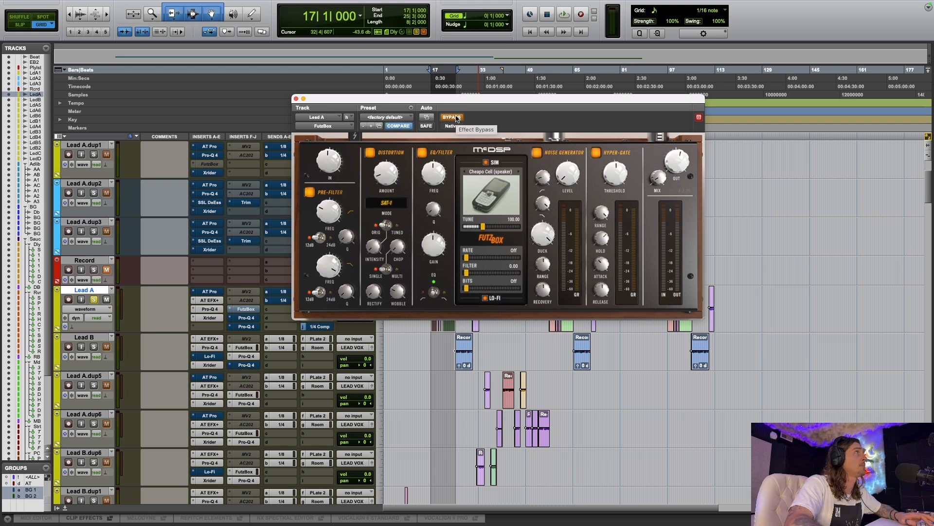
key(space)
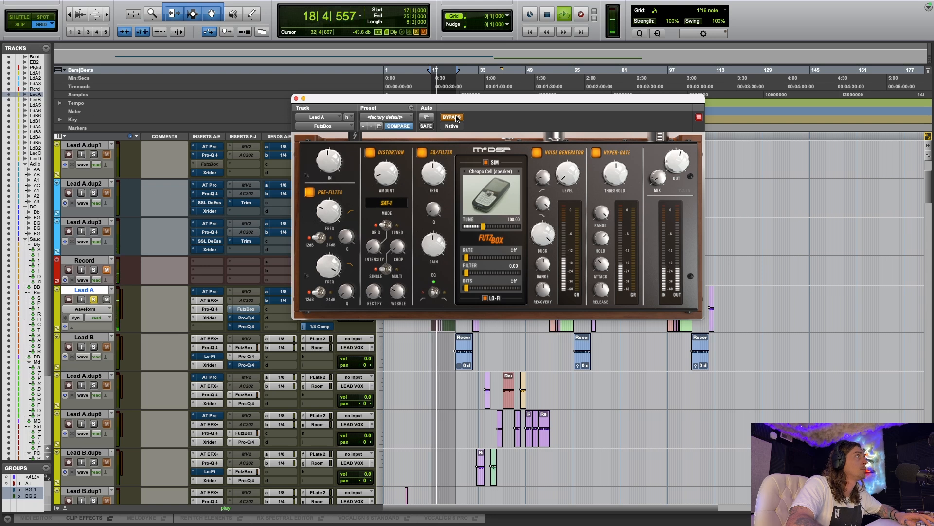
click(457, 117)
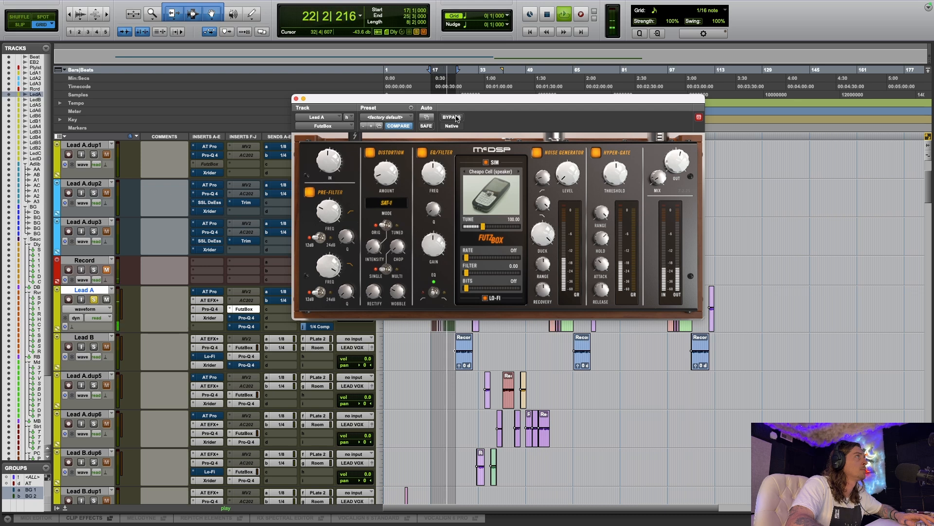
click(457, 118)
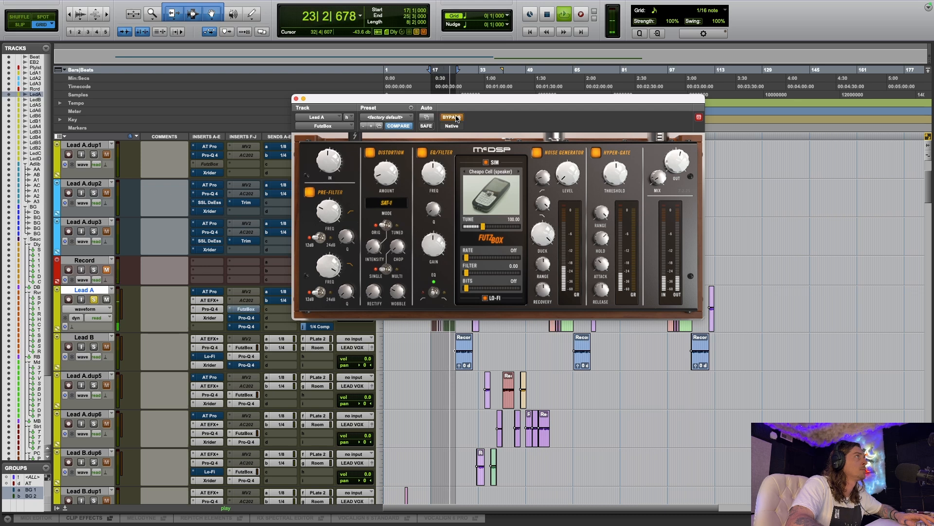
click(457, 118)
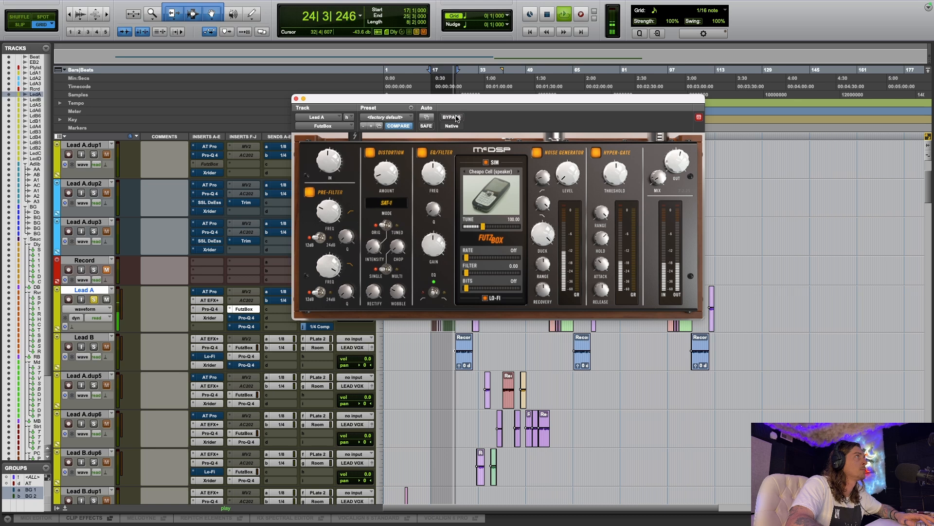
key(space)
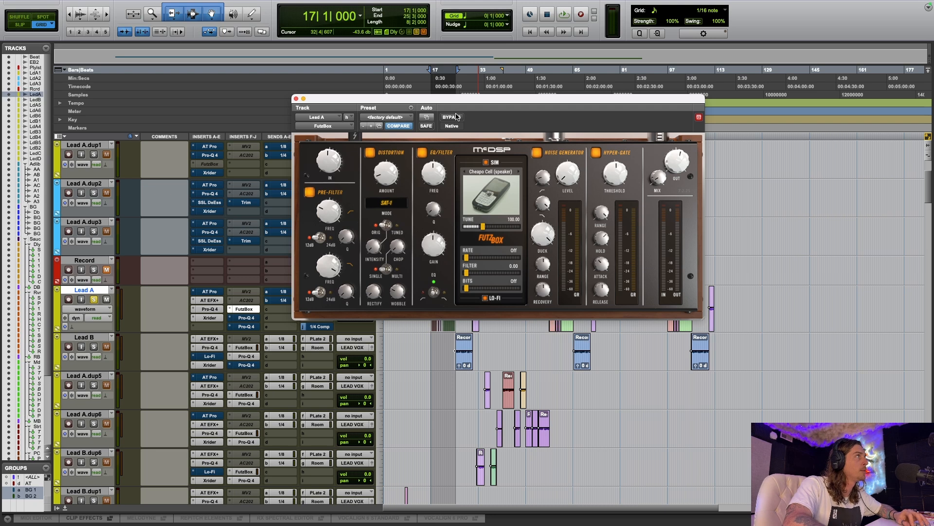
- Check the FutzBox mix amount on Lead A, audition the soloed phrase through it and close the plug-in
drag(659, 176, 660, 182)
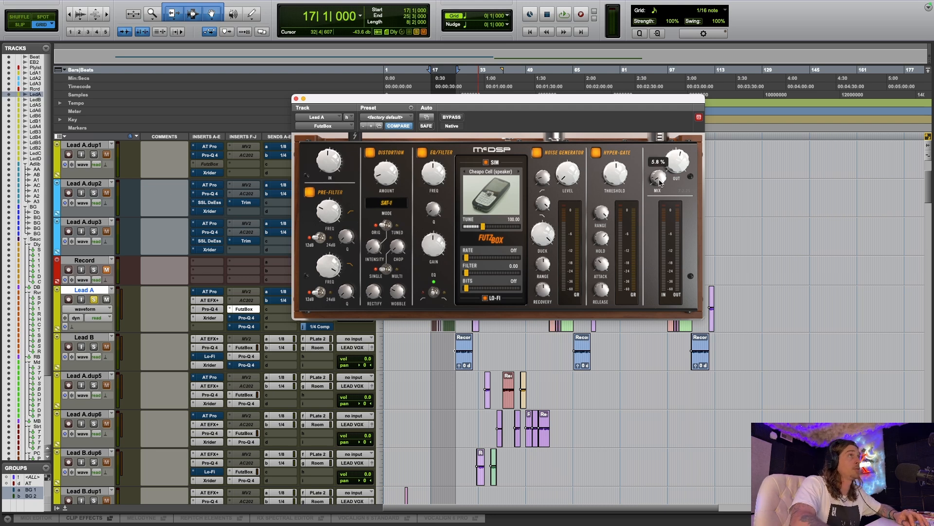
key(space)
drag(659, 182, 646, 163)
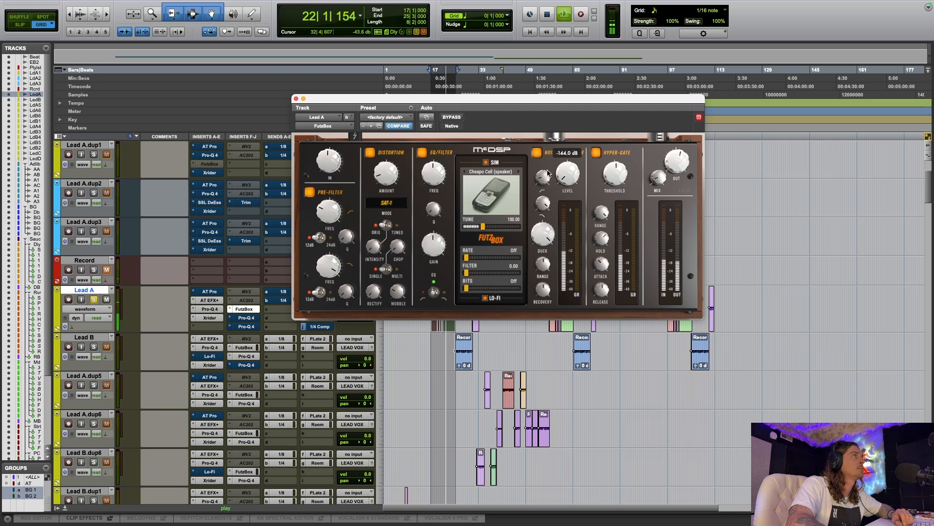
key(space)
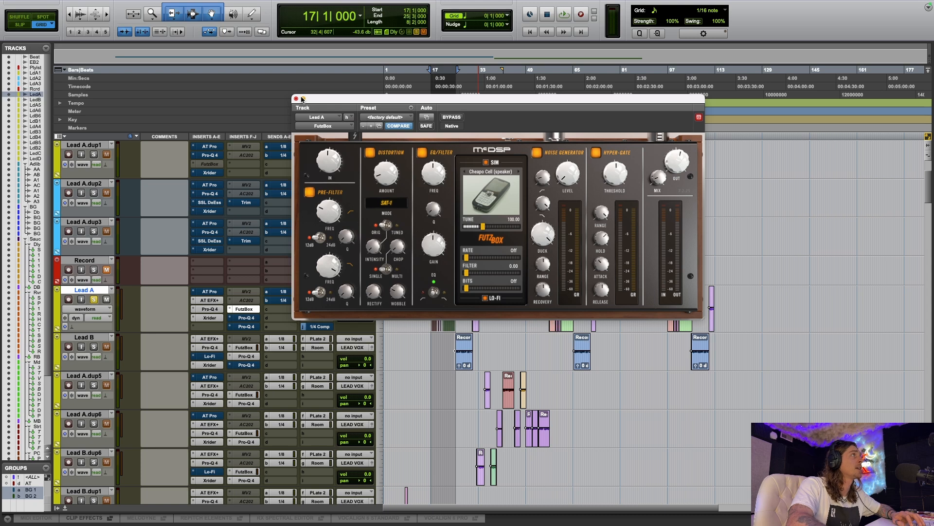
click(296, 99)
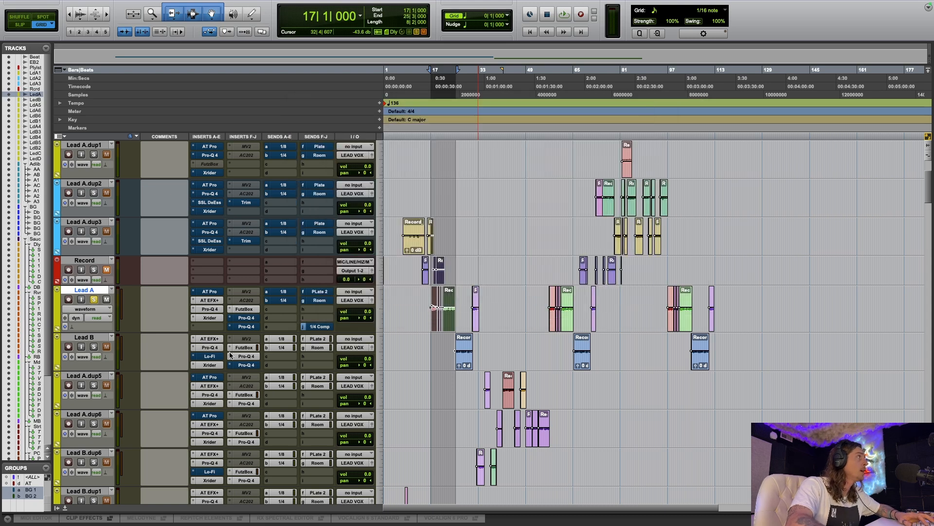
- Unmute Lead A's 1/8 delay send, take the track out of solo and audition the vocal with the beat
click(283, 292)
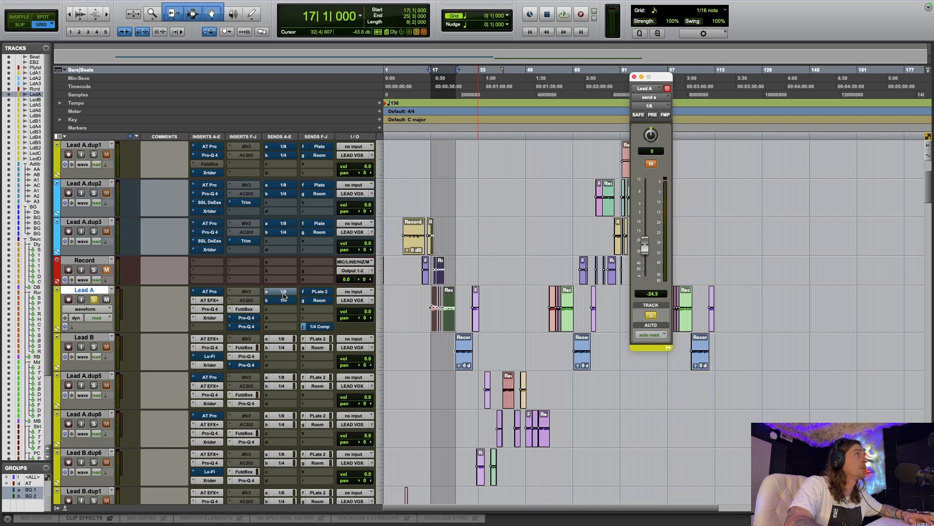
click(283, 294)
scroll(271, 416, up, 3)
key(space)
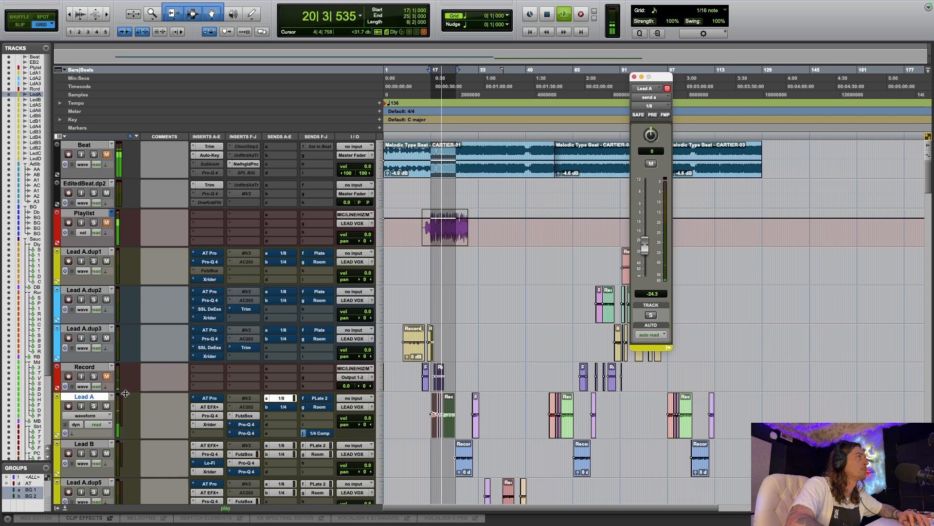
key(space)
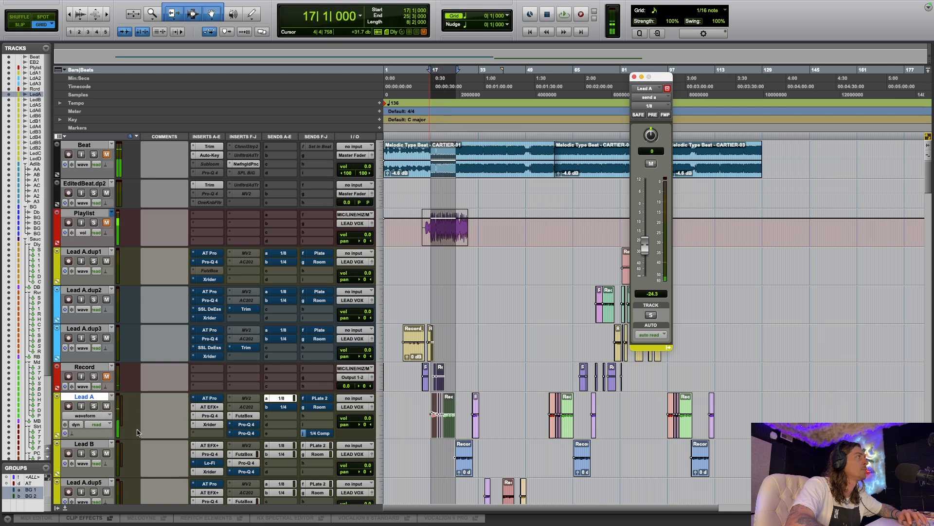
- Find the 1/8 delay return and examine its Ripple Delay settings, including the filter points in the FX rack
scroll(138, 430, down, 6)
scroll(138, 431, down, 12)
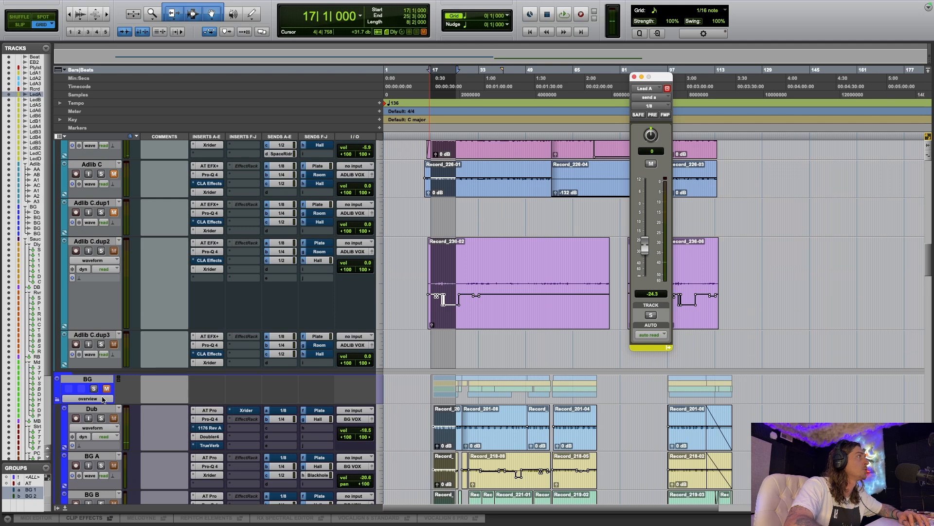
scroll(107, 397, up, 6)
scroll(107, 398, up, 5)
scroll(89, 336, down, 20)
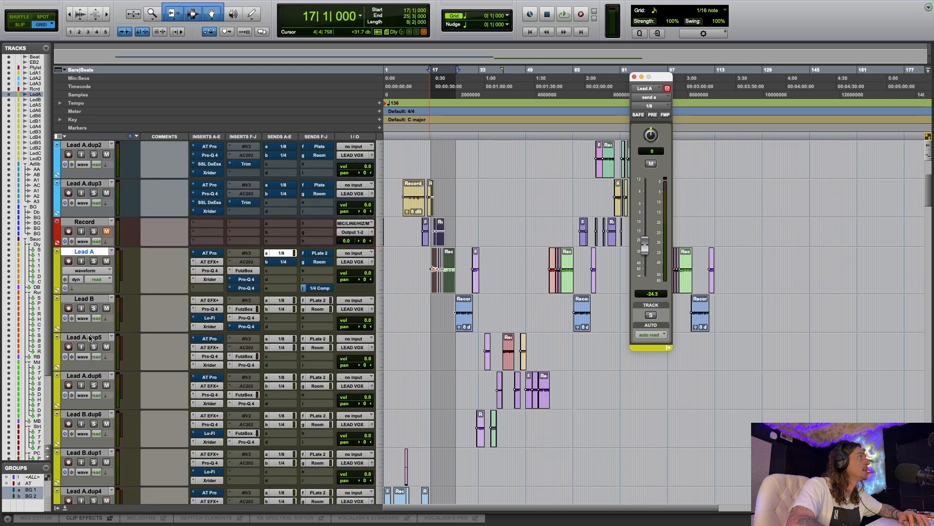
scroll(86, 355, up, 4)
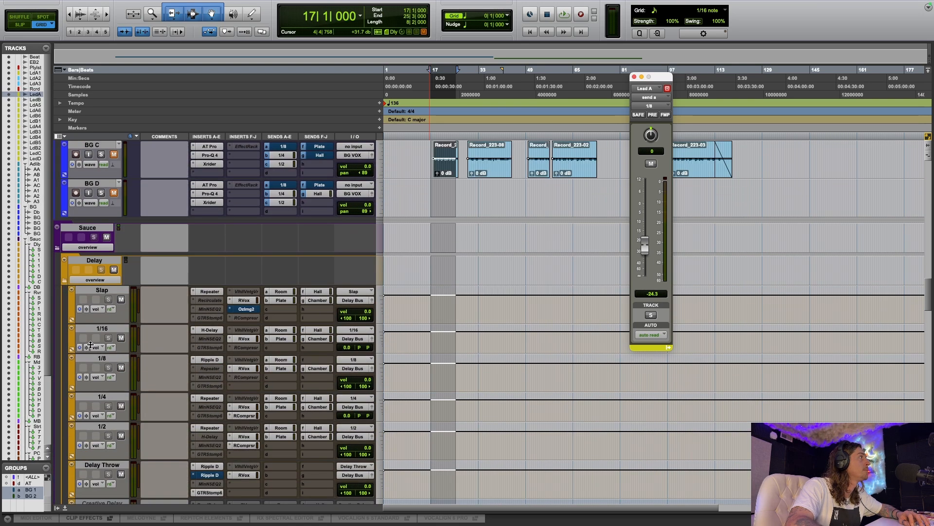
click(209, 359)
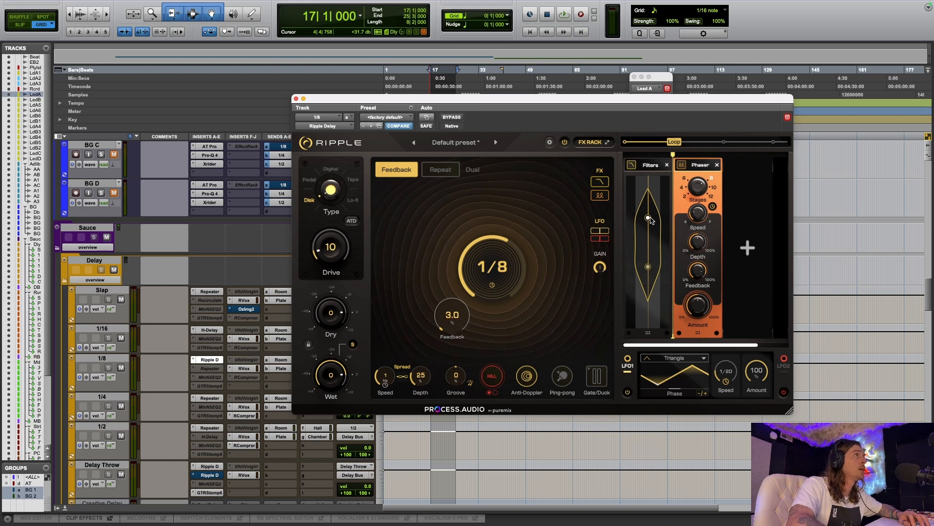
mouse_move(650, 220)
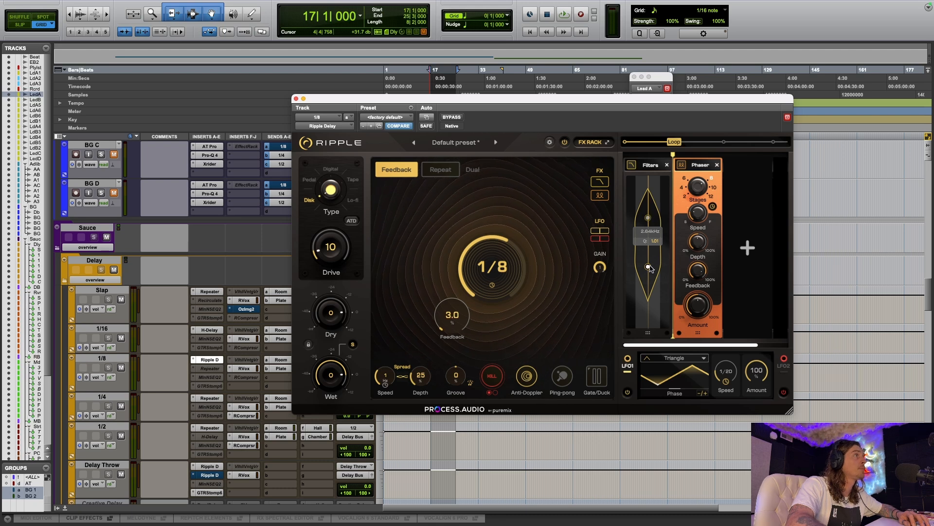
mouse_move(650, 268)
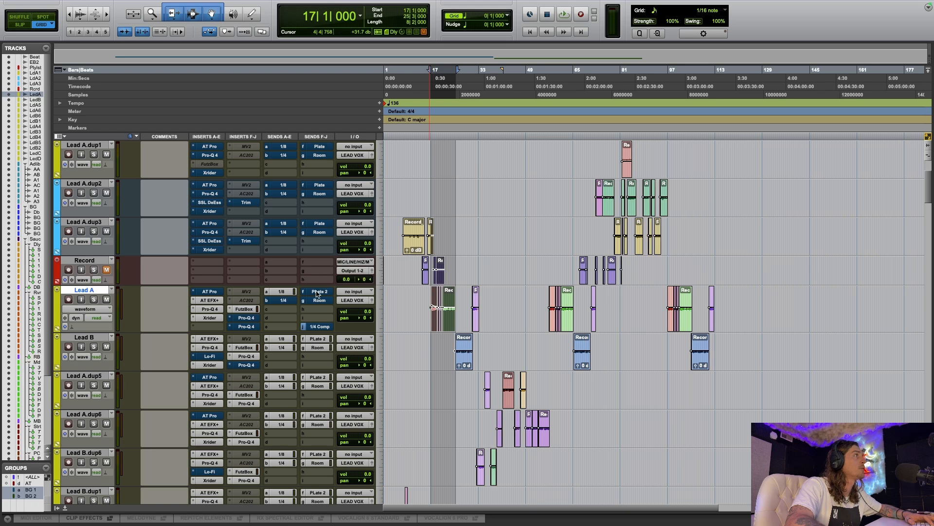
- Unmute Lead A's PLate 2 reverb send and play the phrase while locating the Plate.dup1 return
click(652, 166)
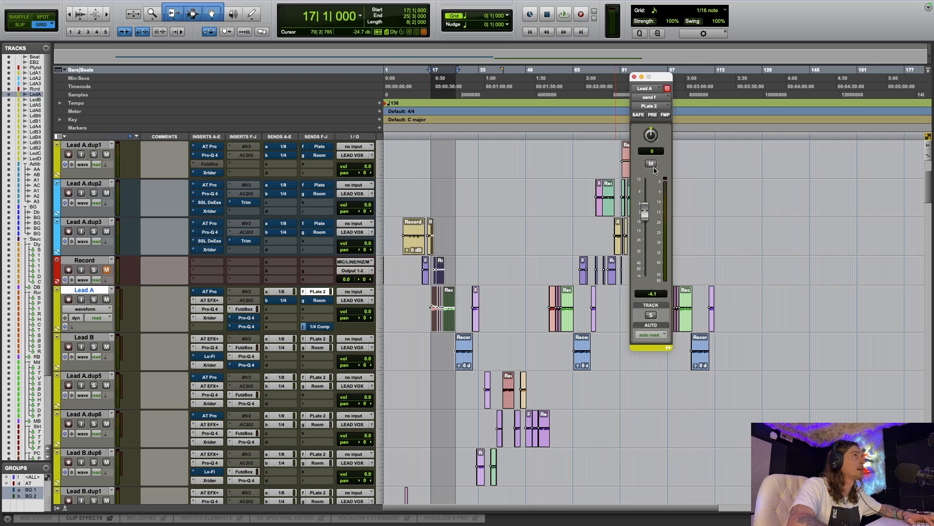
key(space)
scroll(370, 341, down, 10)
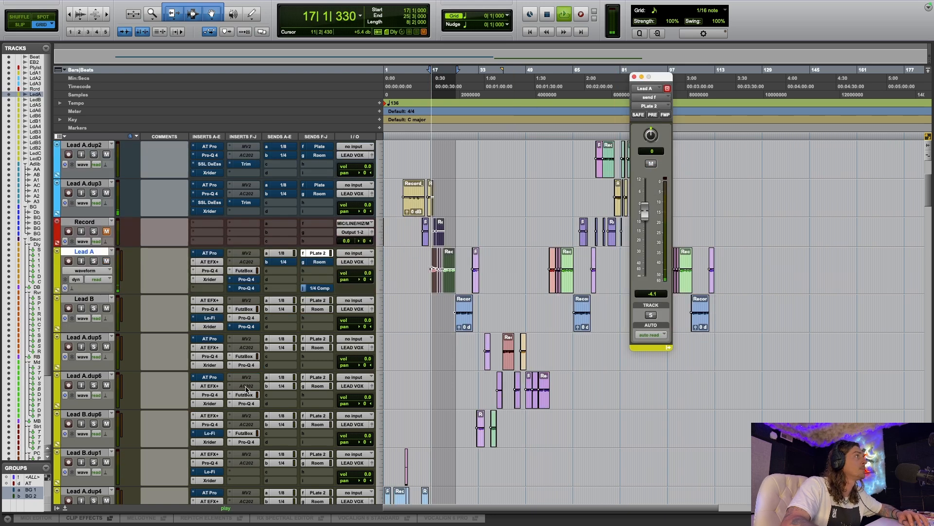
scroll(244, 393, down, 10)
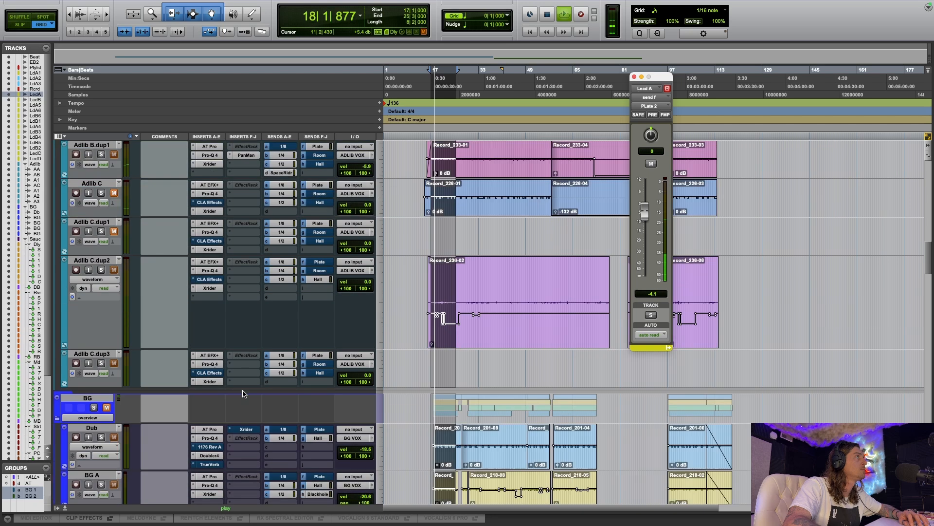
scroll(245, 393, down, 10)
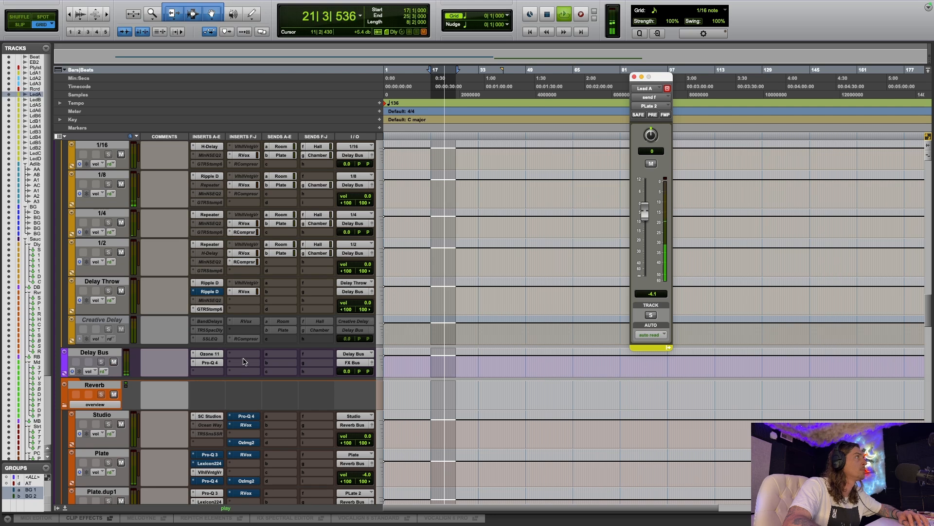
scroll(157, 397, down, 3)
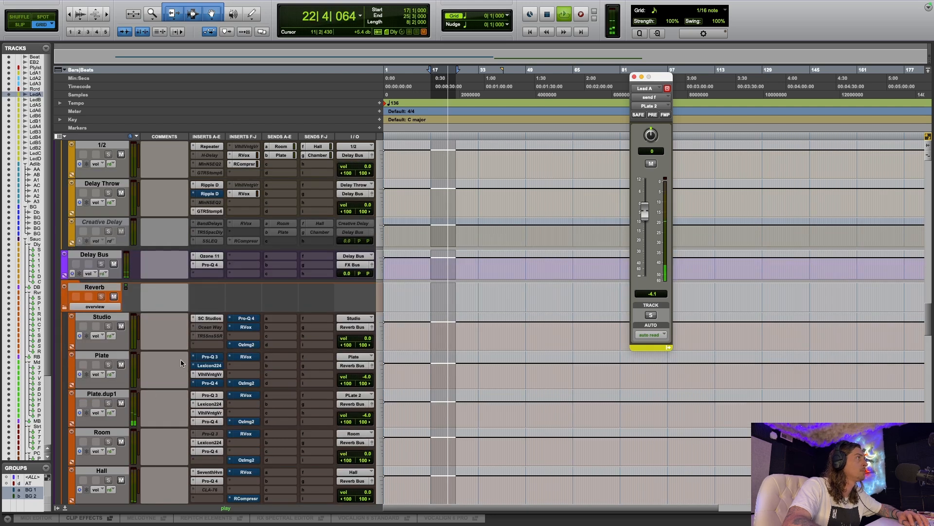
key(space)
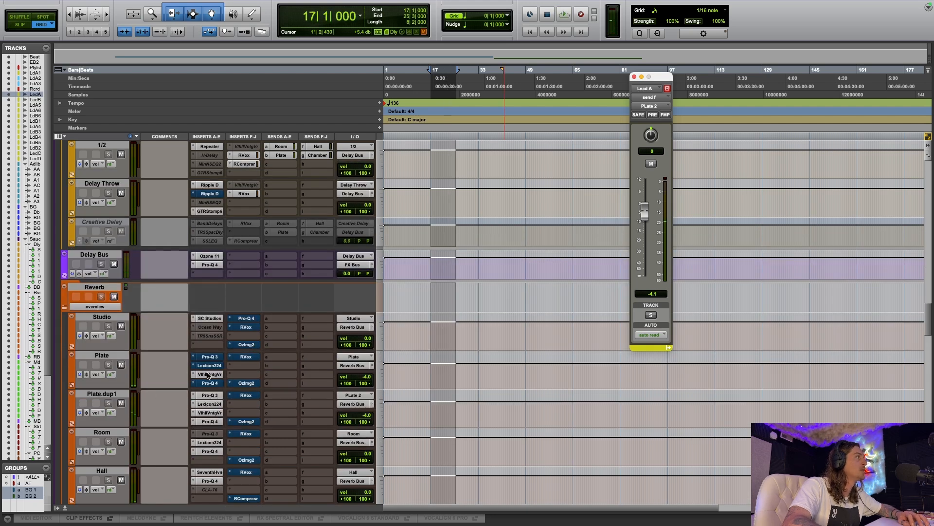
- Examine the Plate.dup1 reverb chain insert by insert: Pro-Q 3, Lexicon 224, ValhallaVintageVerb and Pro-Q 4
click(210, 395)
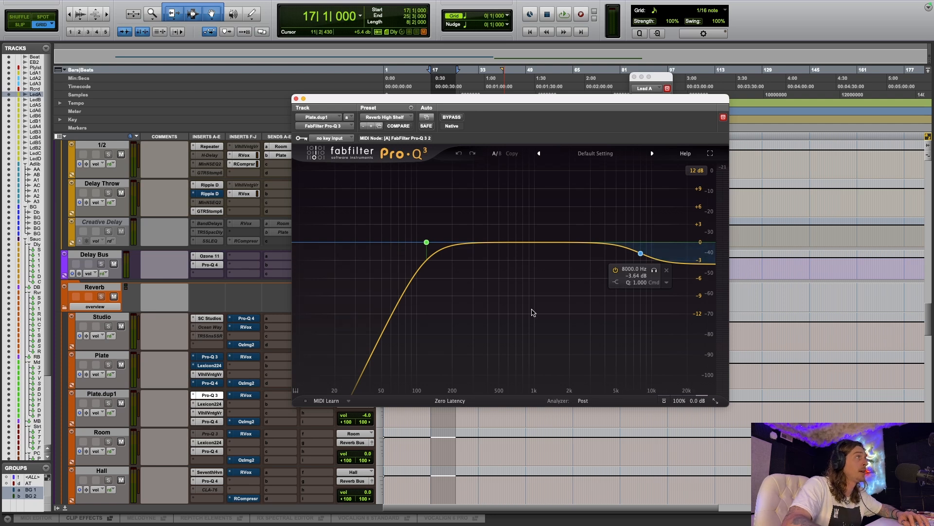
click(207, 404)
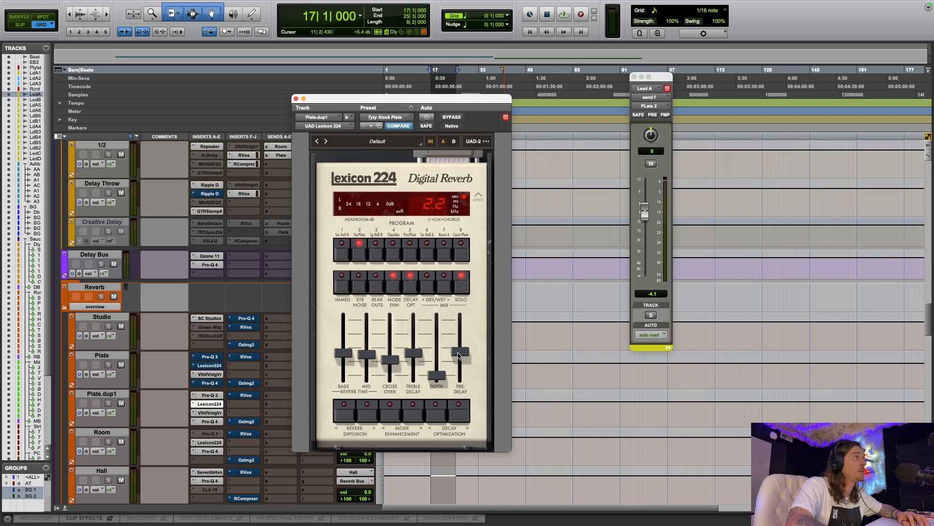
click(208, 412)
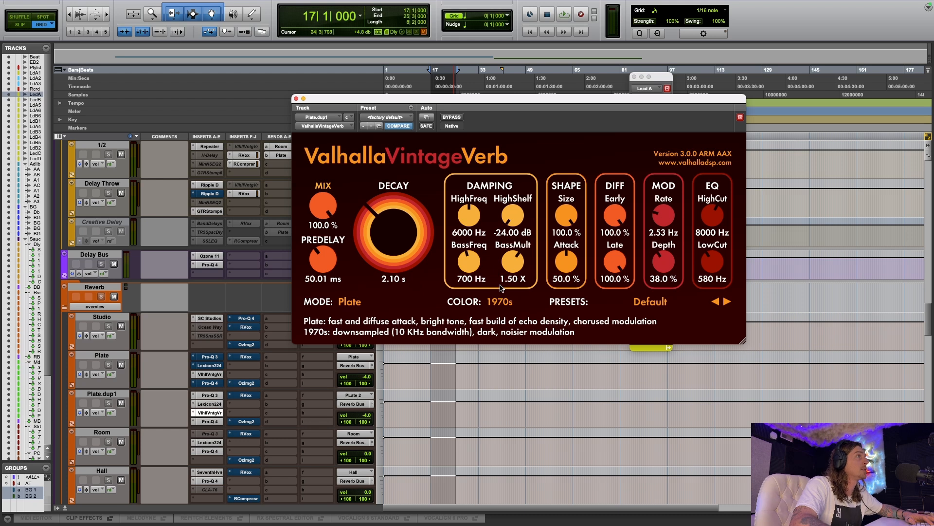
click(208, 422)
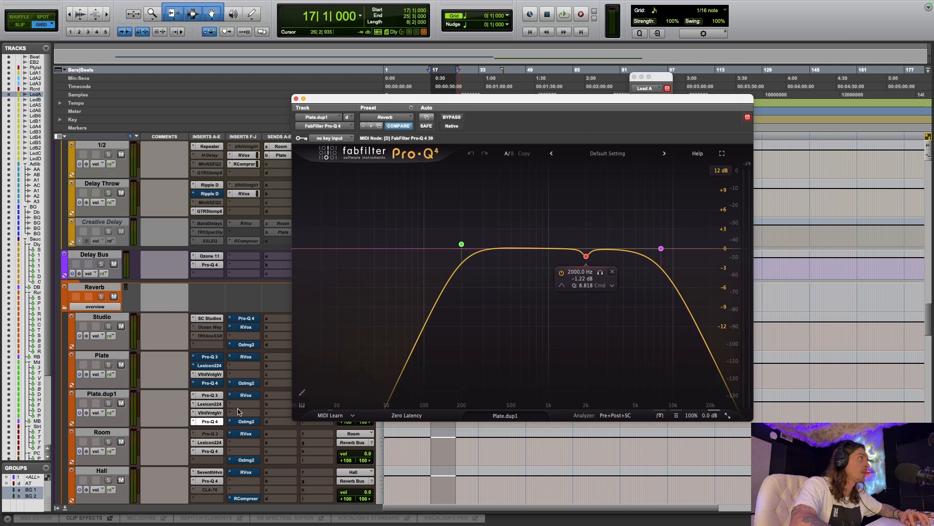
- Compare the Plate.dup1 reverb with its four main inserts bypassed and active, playing the phrase through the active chain
click(209, 421)
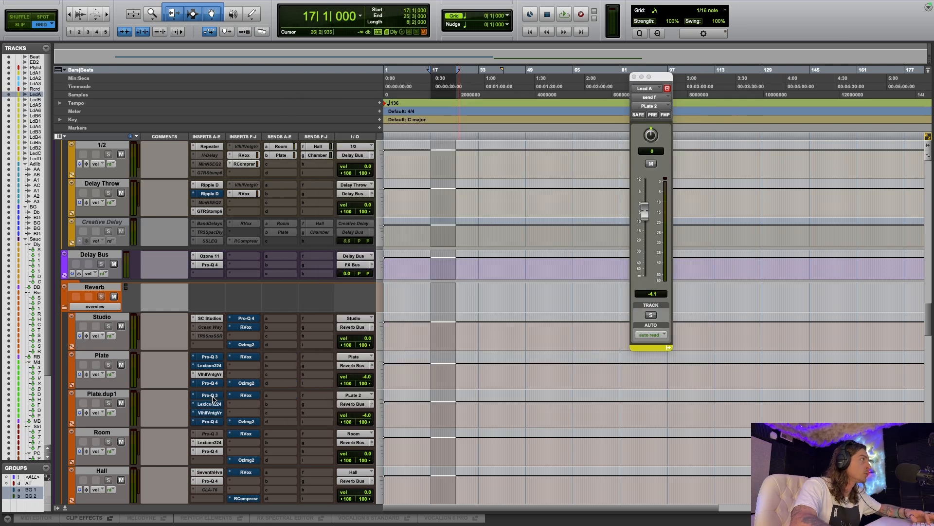
key(space)
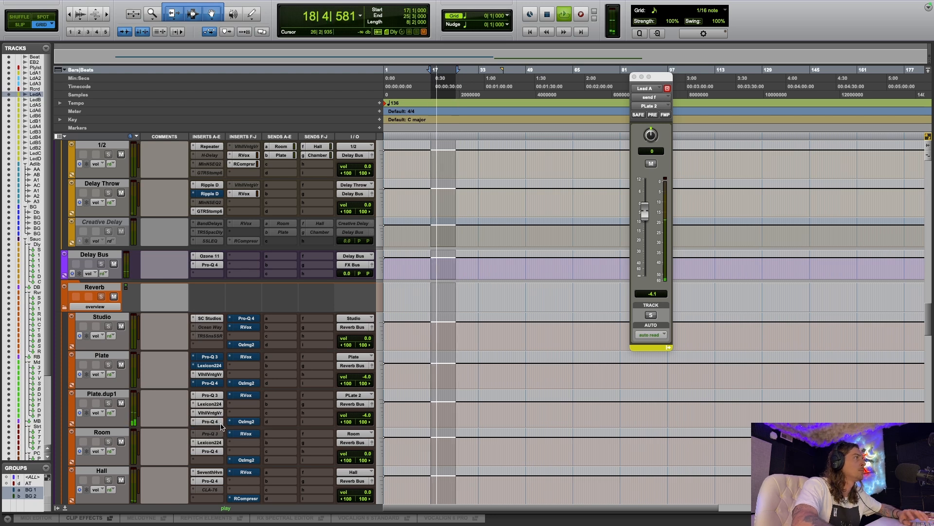
key(space)
- Go back to the Lead A track and check its Room send, leaving the send muted
scroll(310, 394, up, 5)
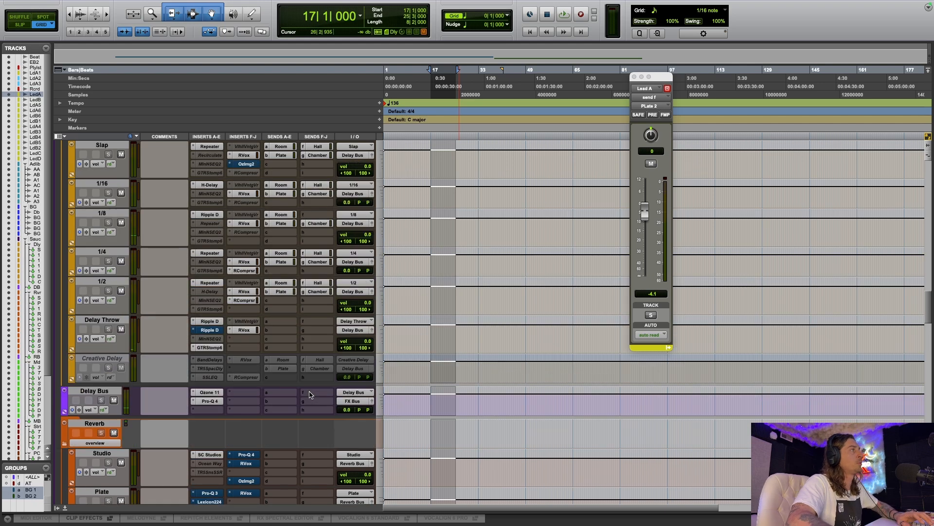
scroll(310, 394, up, 15)
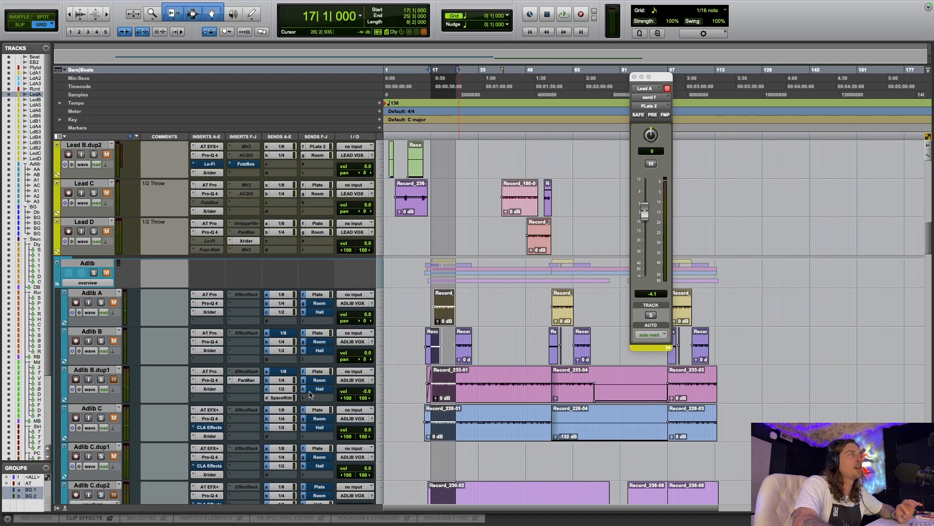
scroll(309, 394, up, 5)
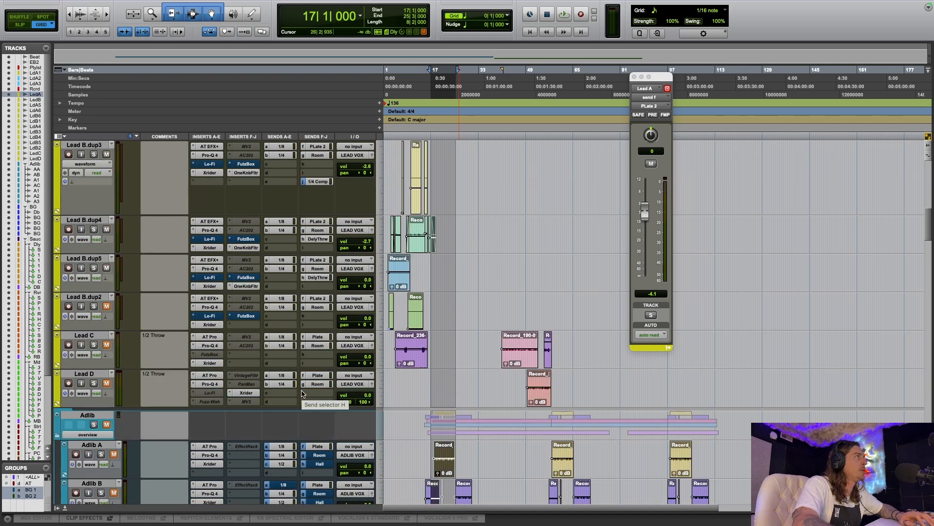
scroll(253, 370, up, 15)
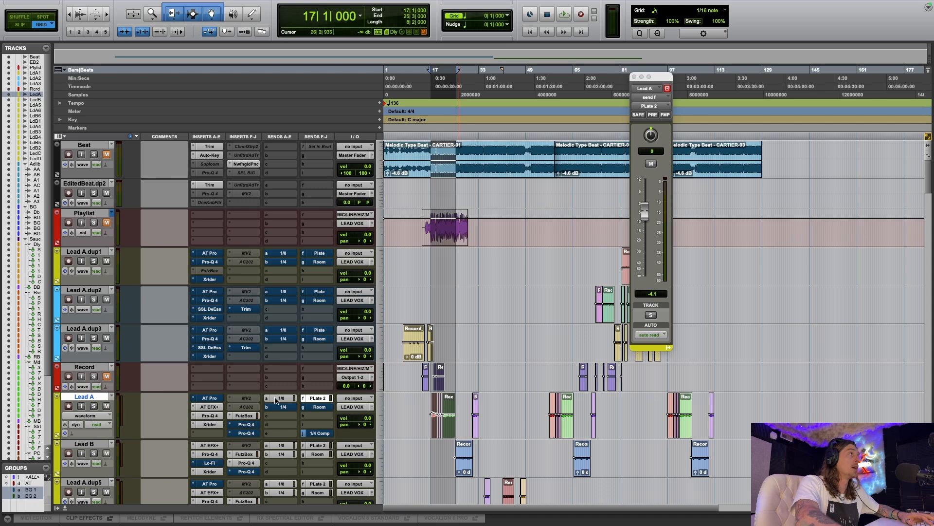
click(320, 407)
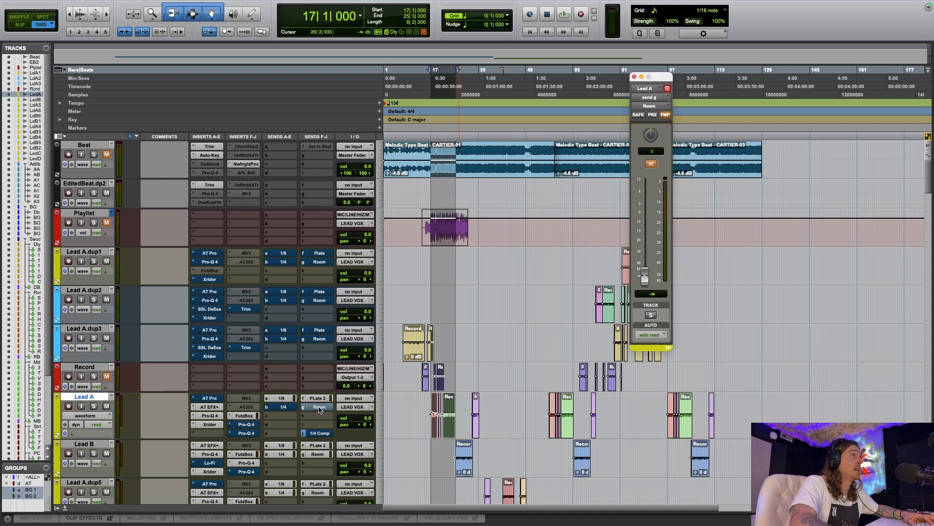
click(319, 408)
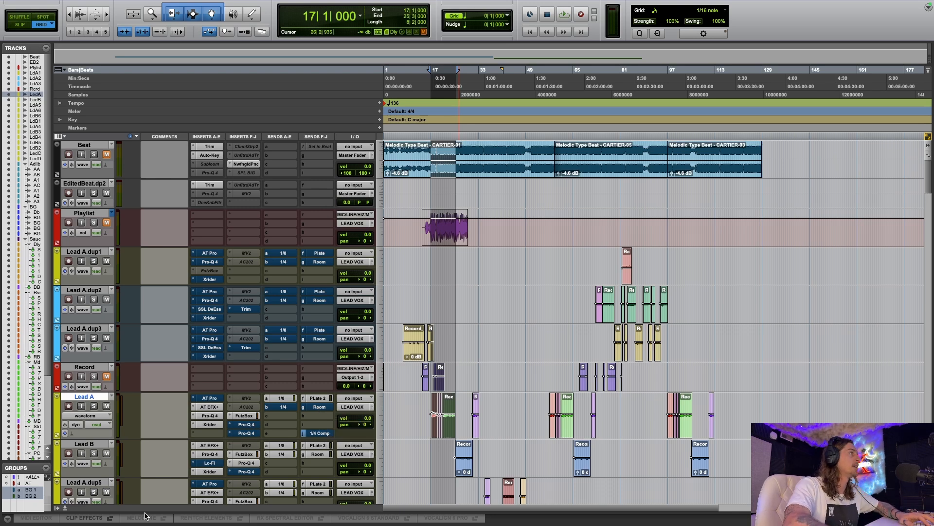
- Find the Lead Vox bus, take its 1176 Rev E compressor out of bypass and play the phrase through it
scroll(130, 419, down, 10)
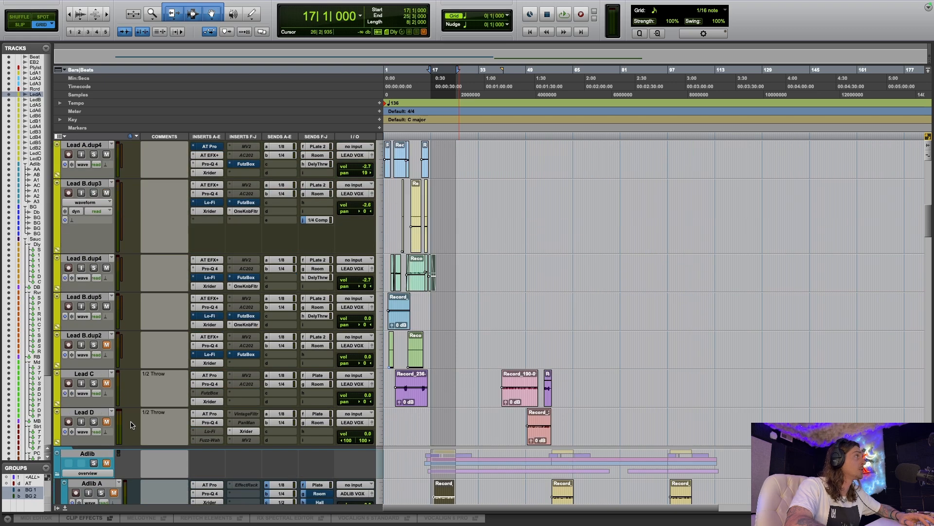
scroll(137, 428, down, 5)
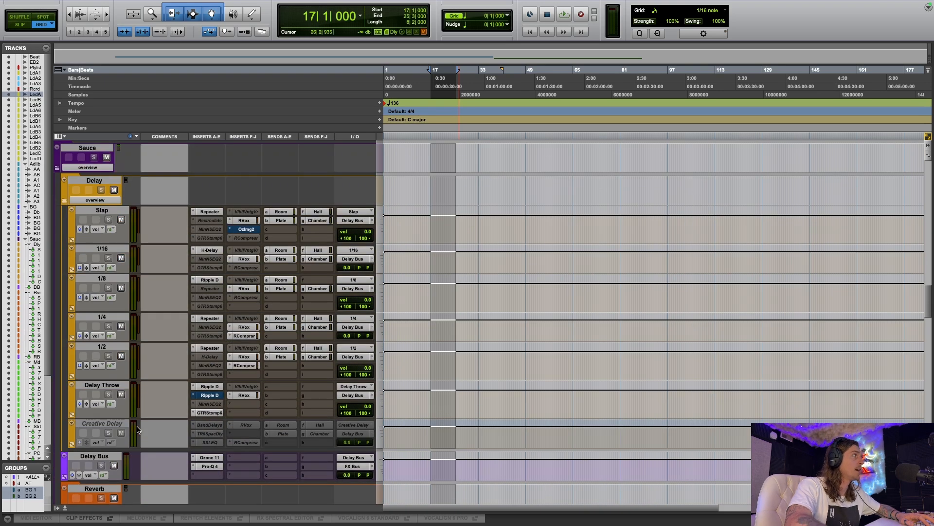
scroll(137, 429, down, 10)
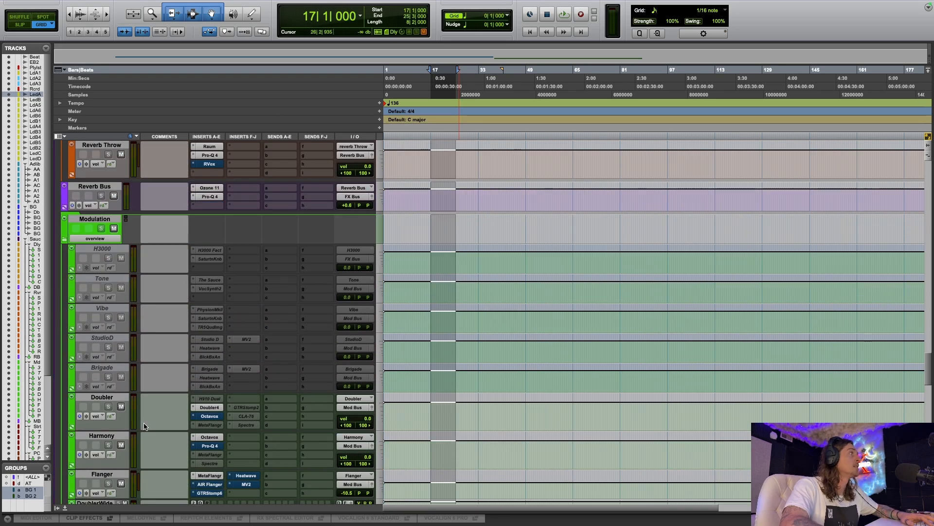
scroll(145, 422, up, 20)
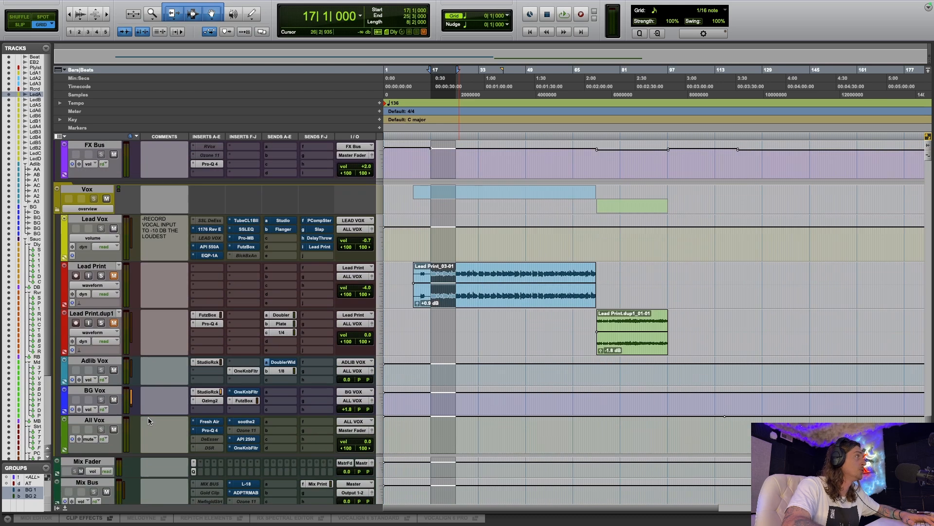
scroll(148, 416, up, 5)
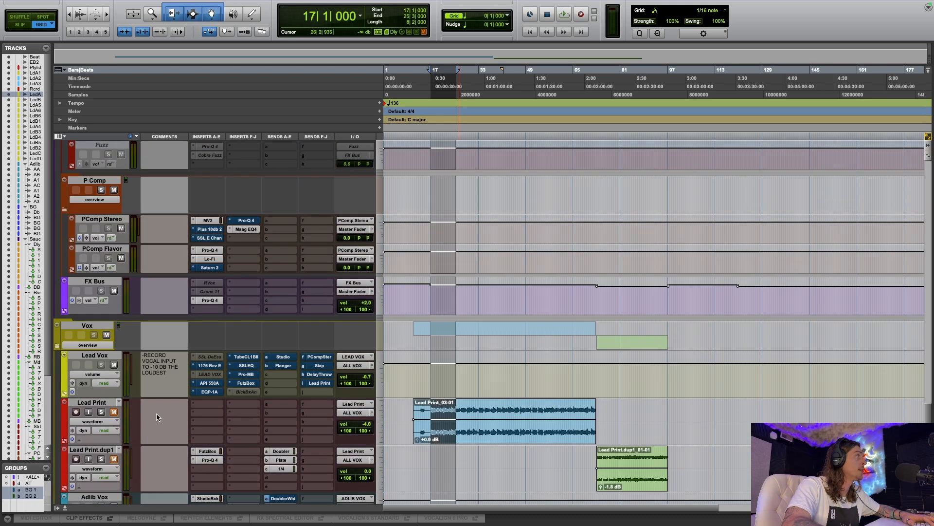
click(210, 366)
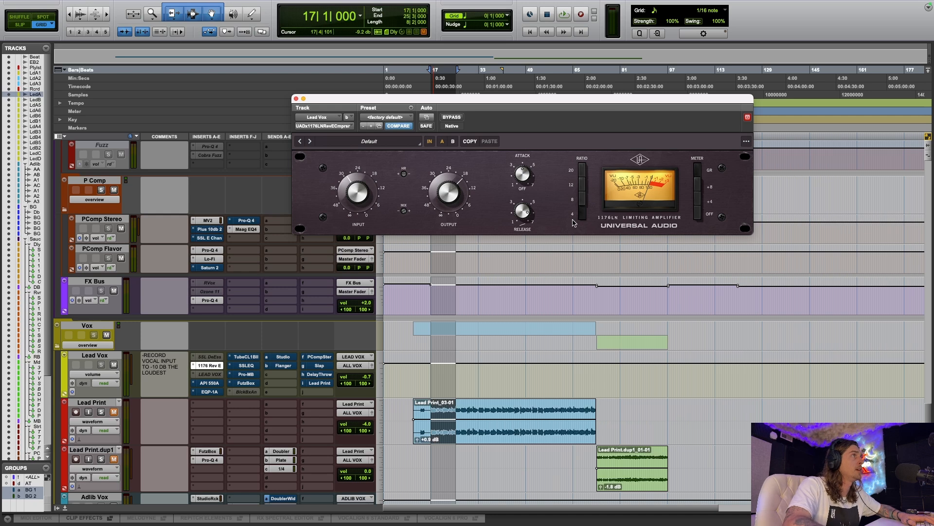
key(space)
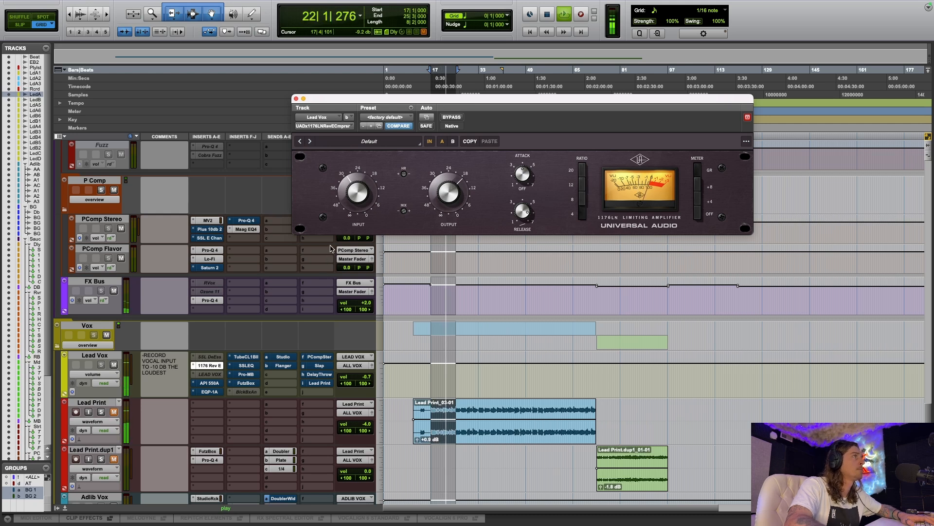
key(space)
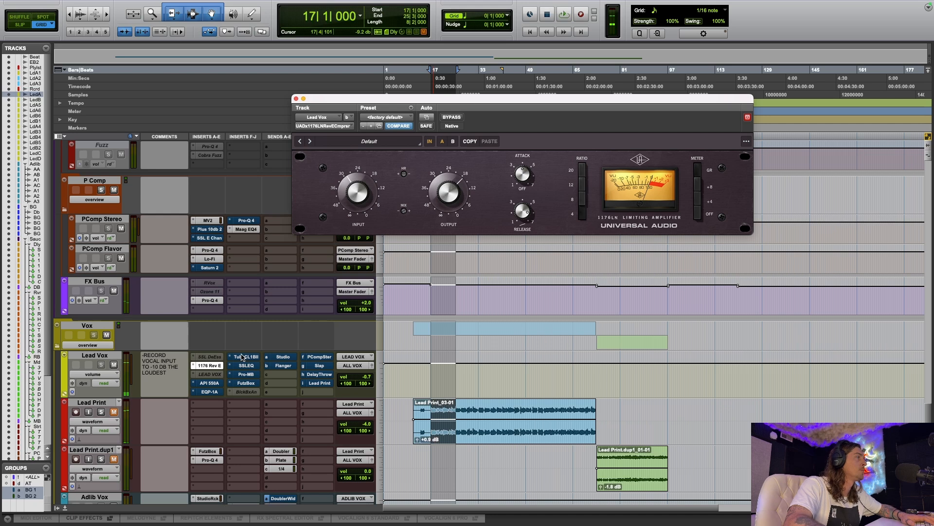
- Activate the Lead Vox bus's API 550A EQ during playback and compare it powered off and on, leaving it on
click(211, 383)
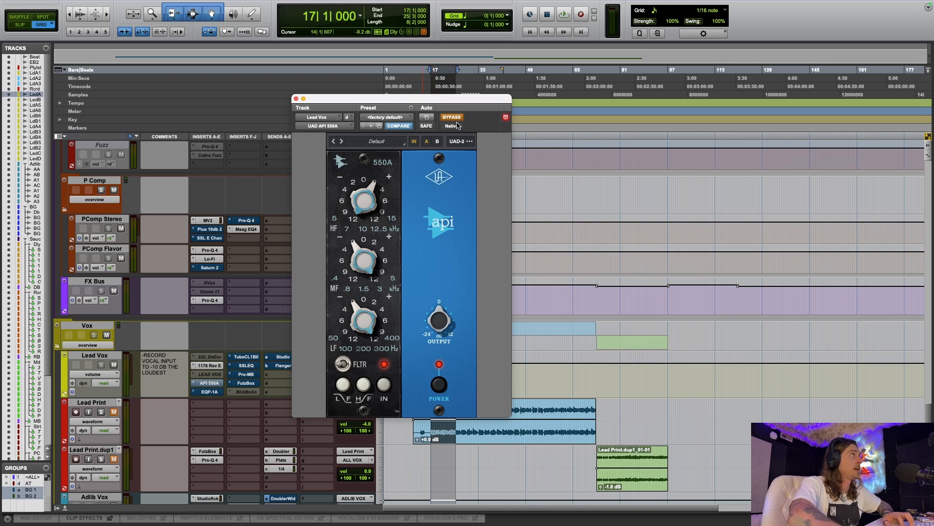
key(space)
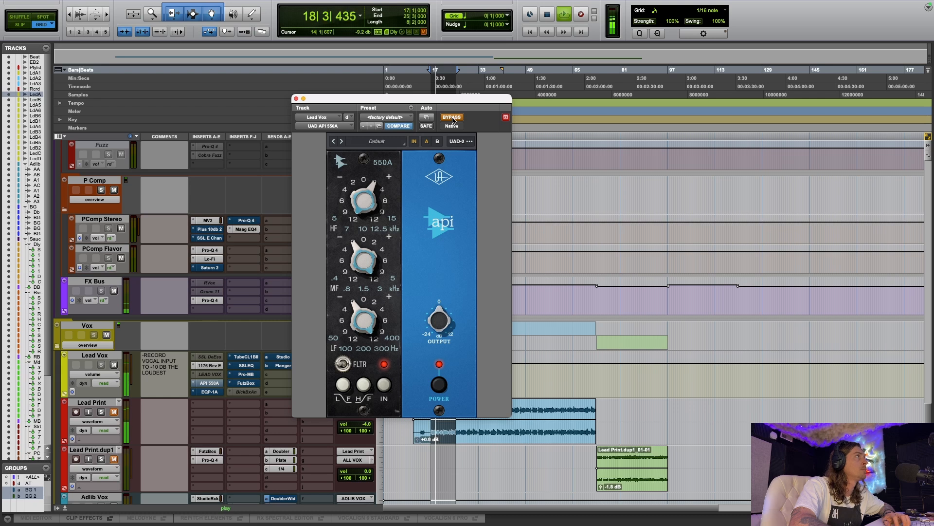
click(451, 118)
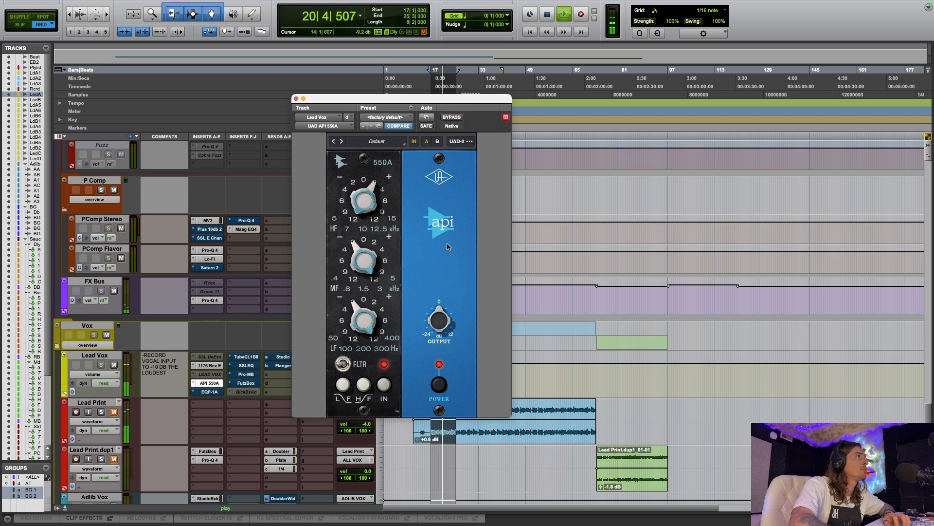
click(437, 389)
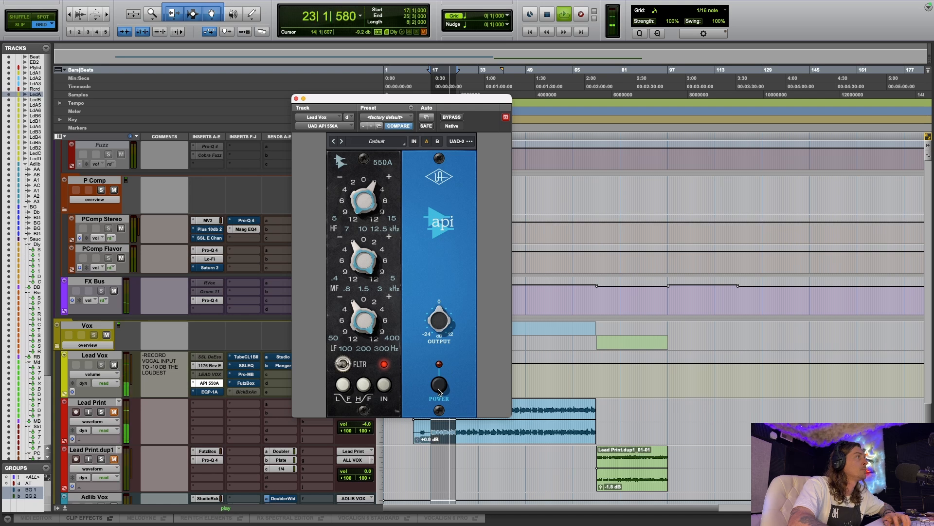
click(439, 389)
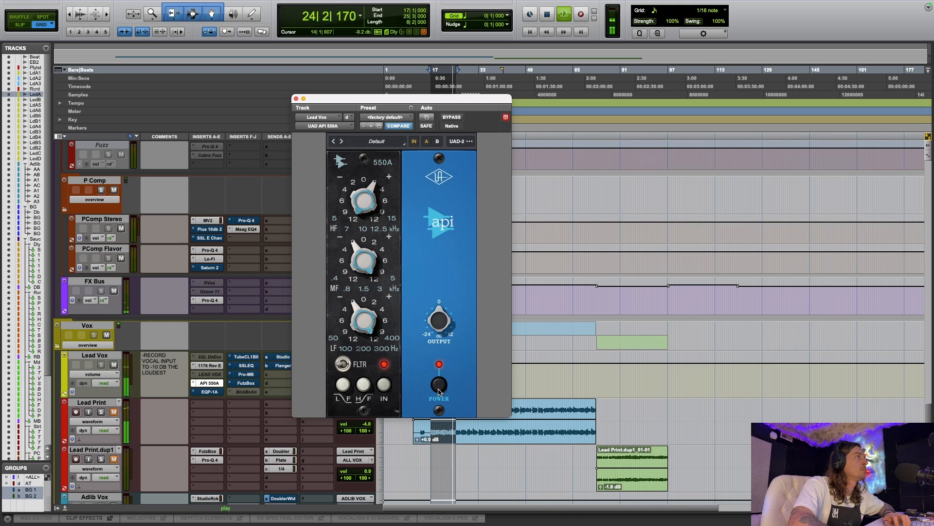
key(space)
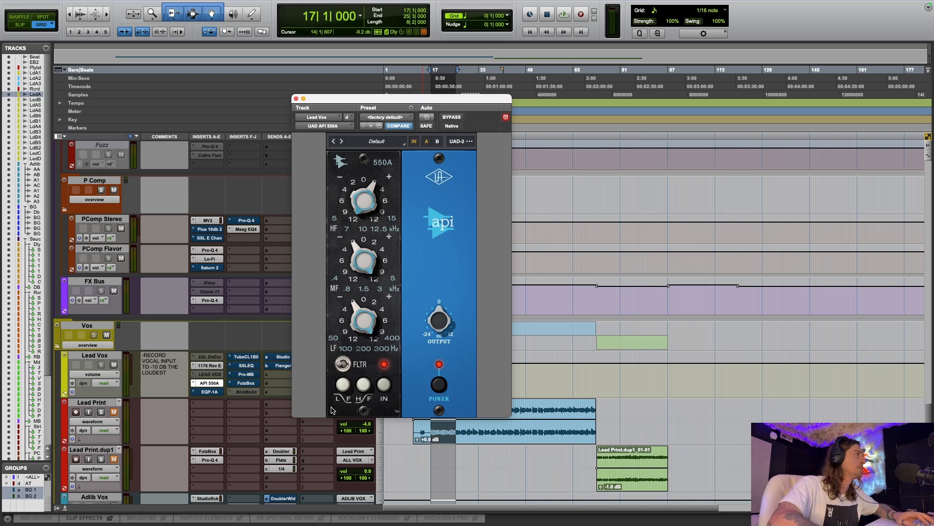
- Set the Lead Vox Pultec EQP-1A's attenuation selector to 20 and compare the EQ bypassed and active during playback, leaving it active
click(209, 391)
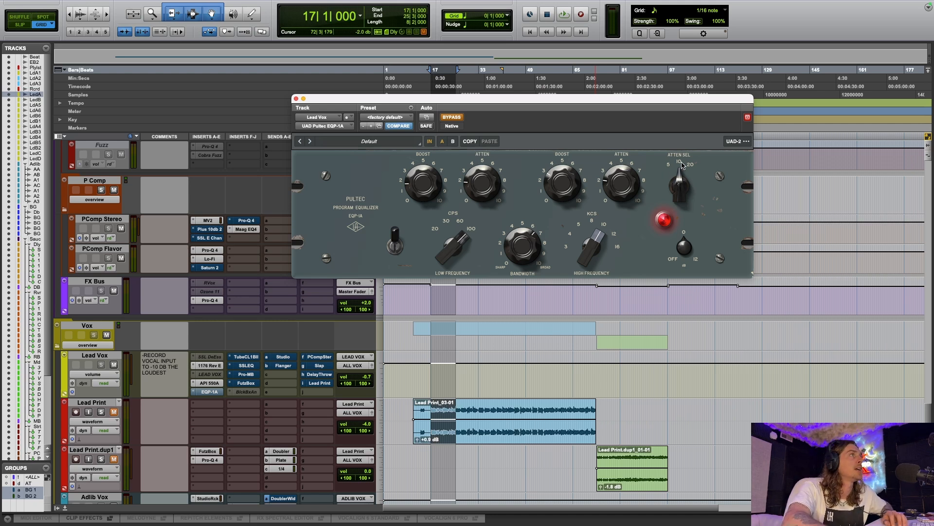
drag(681, 165, 684, 152)
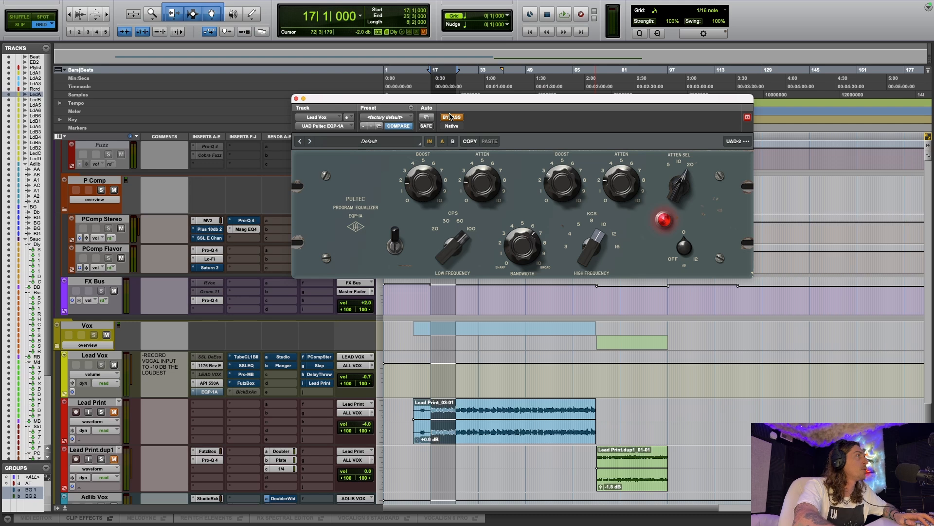
key(space)
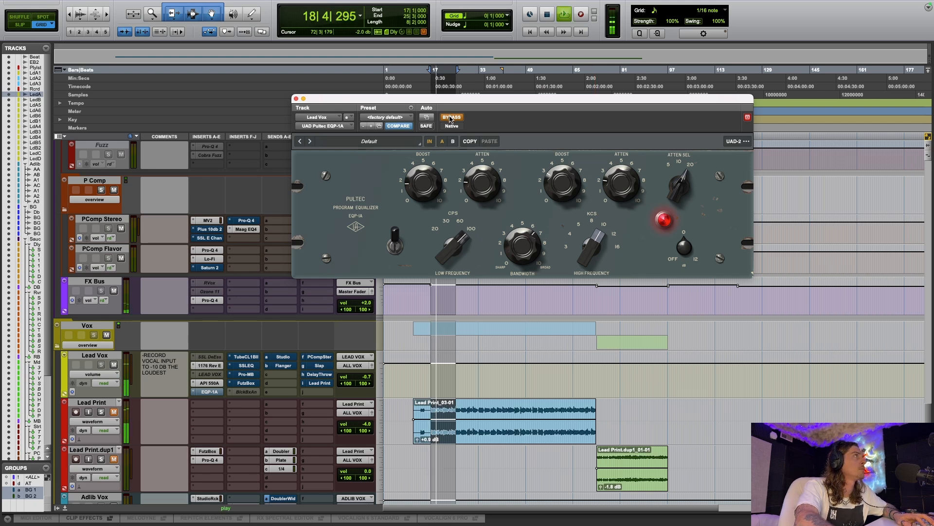
click(451, 117)
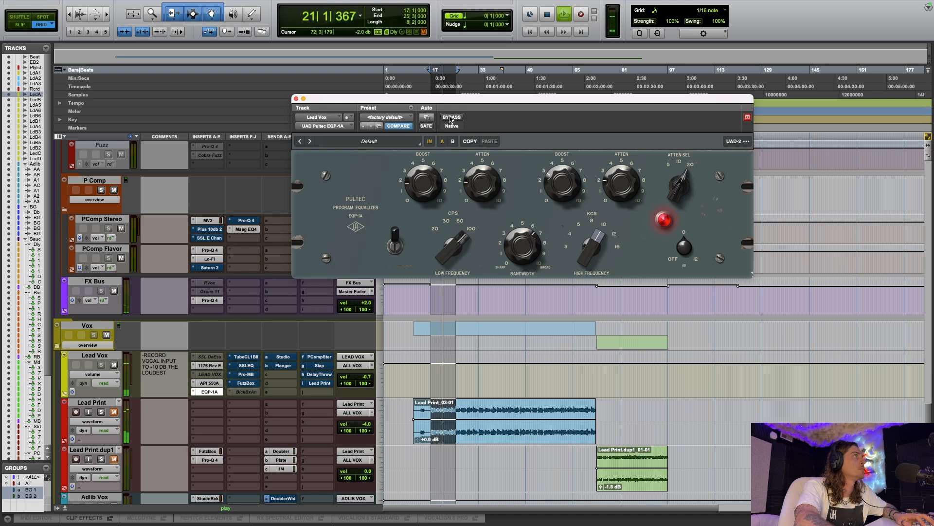
click(451, 118)
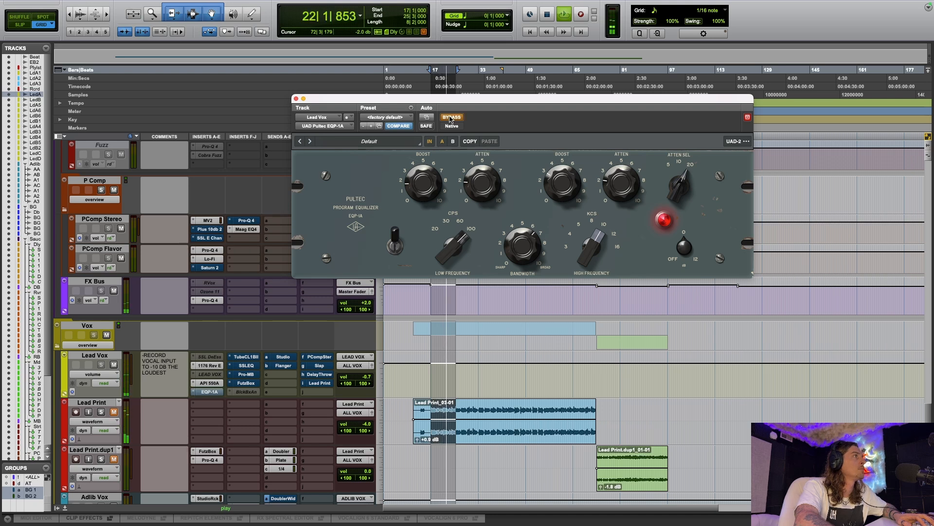
click(451, 118)
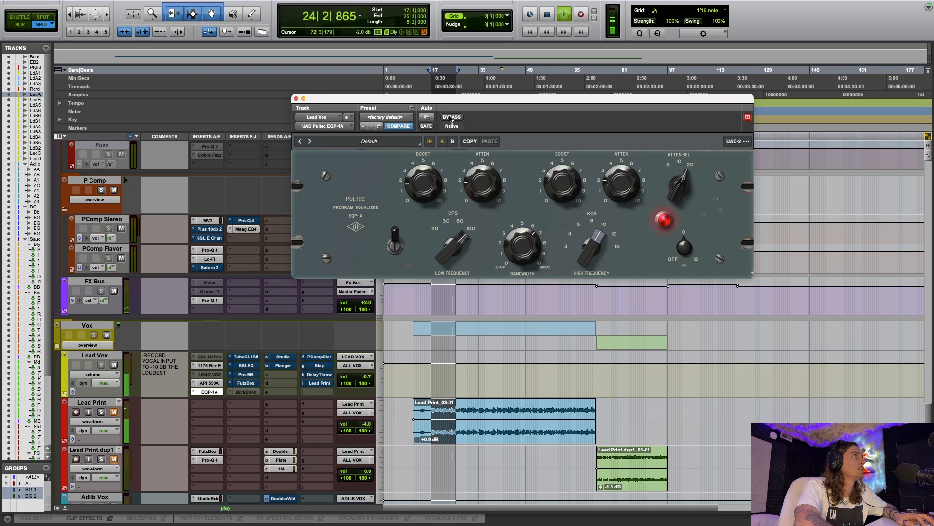
key(space)
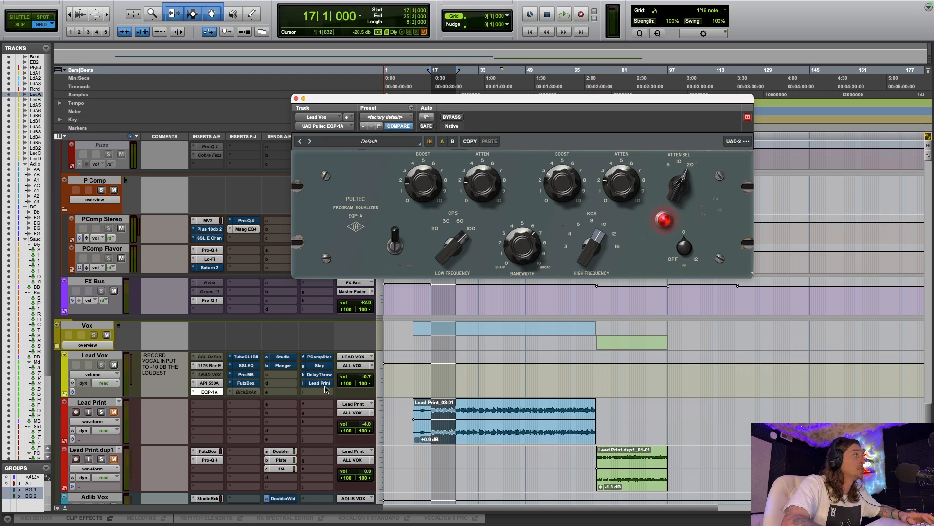
- Review the Lead Vox bus's Tube-Tech CL 1B settings and compare the compressor bypassed and active during playback, leaving it active
click(245, 358)
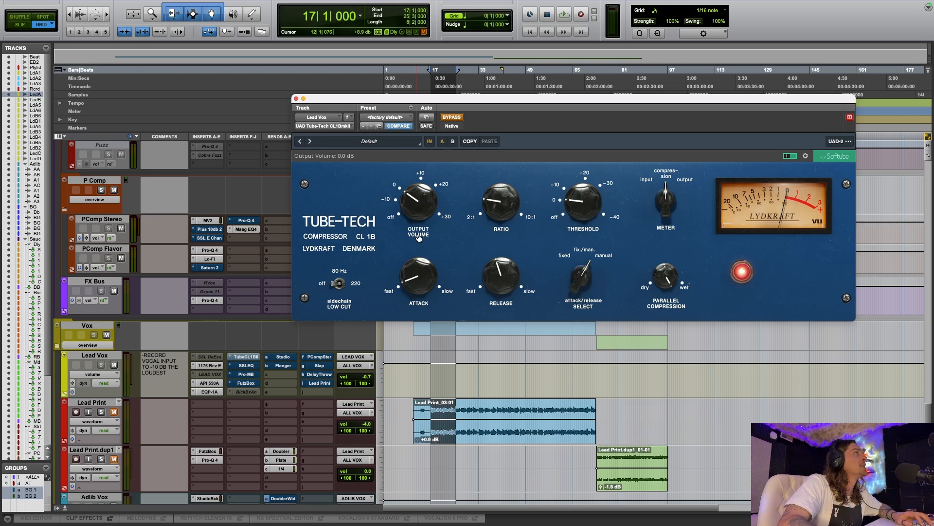
mouse_move(427, 285)
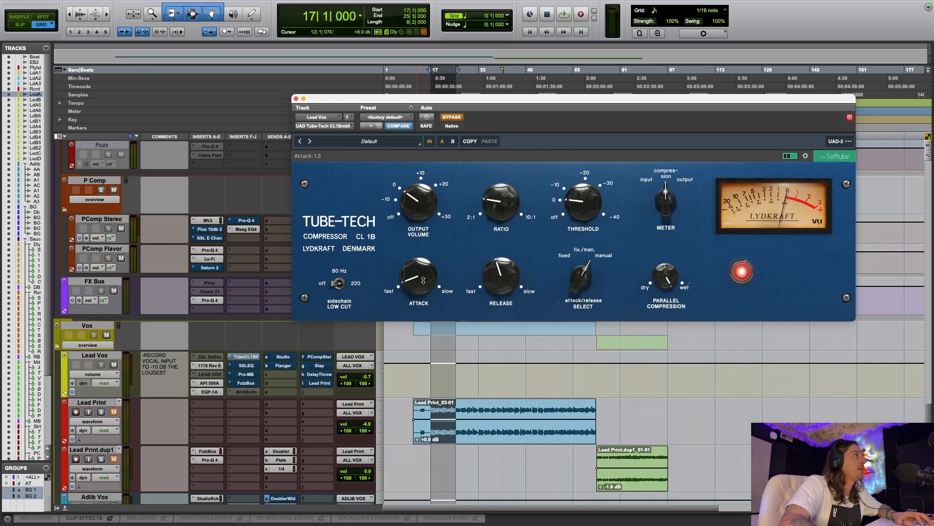
mouse_move(481, 298)
mouse_move(500, 201)
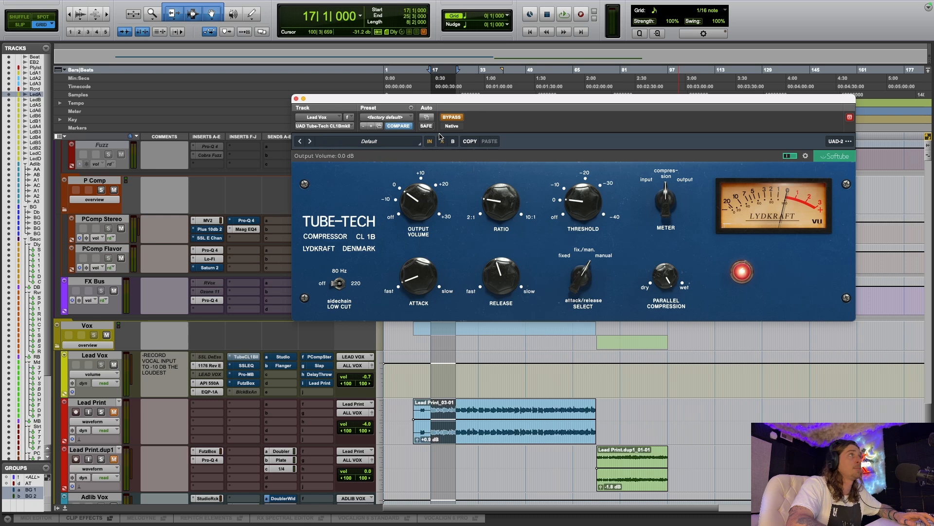
key(space)
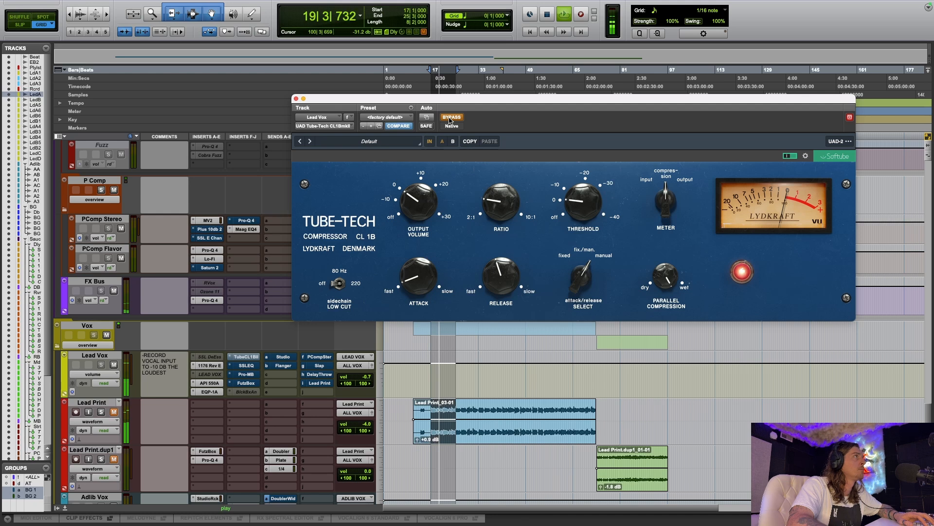
click(451, 118)
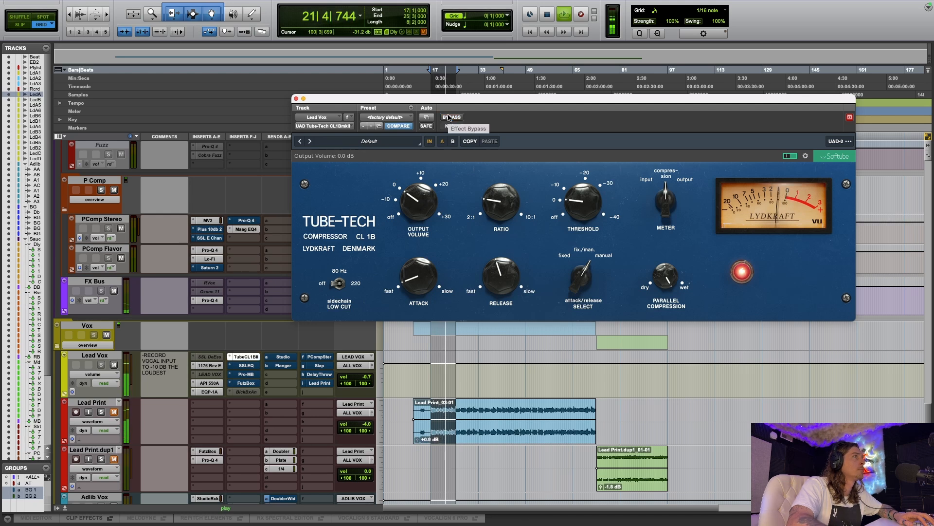
click(448, 118)
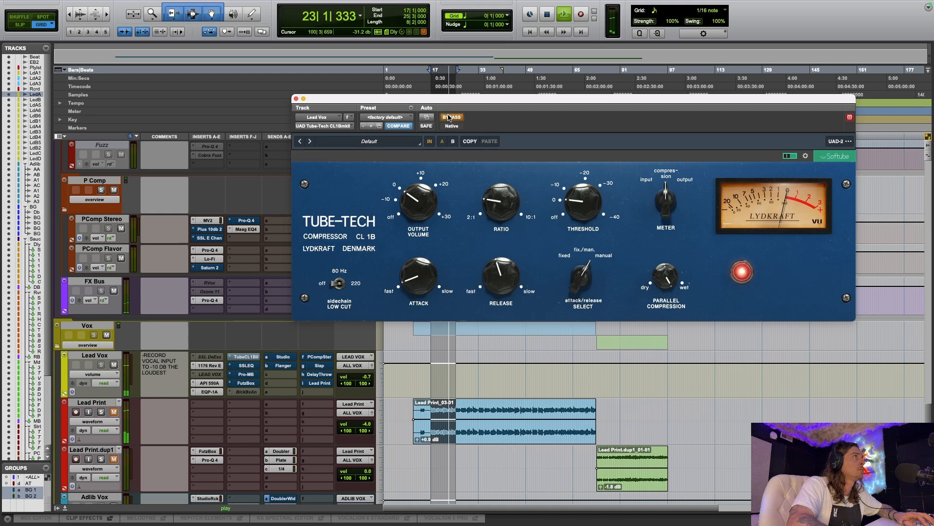
click(449, 117)
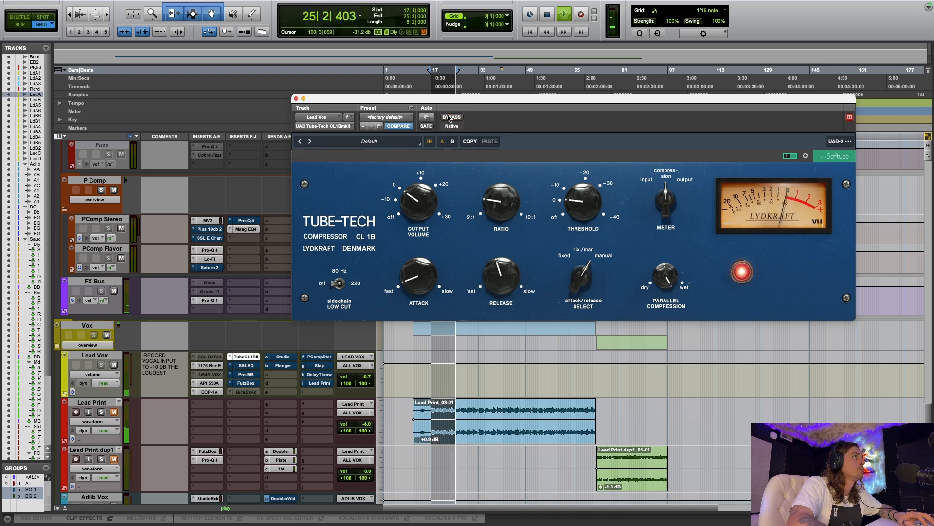
click(747, 273)
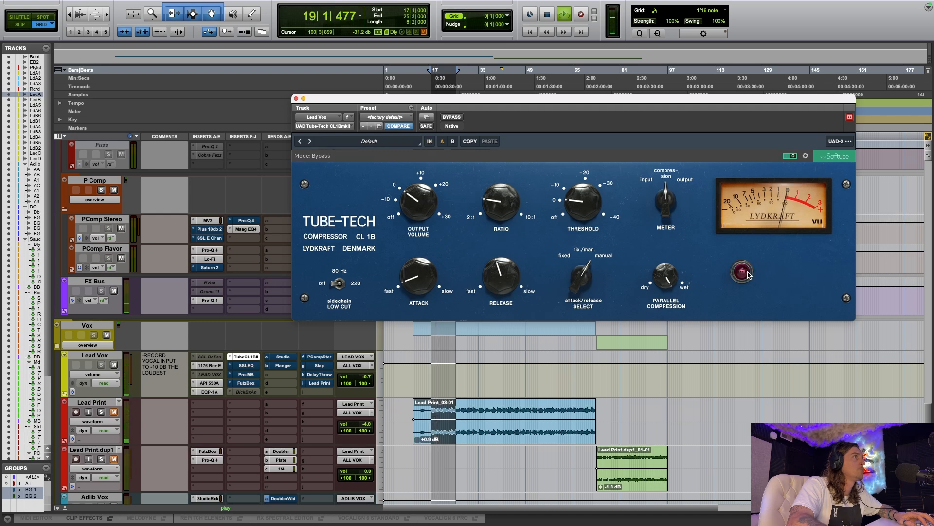
click(747, 273)
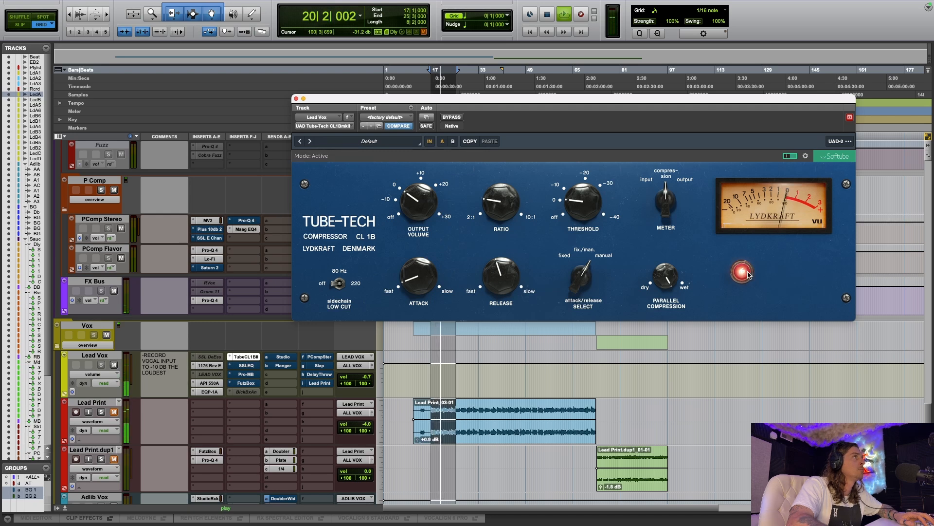
key(space)
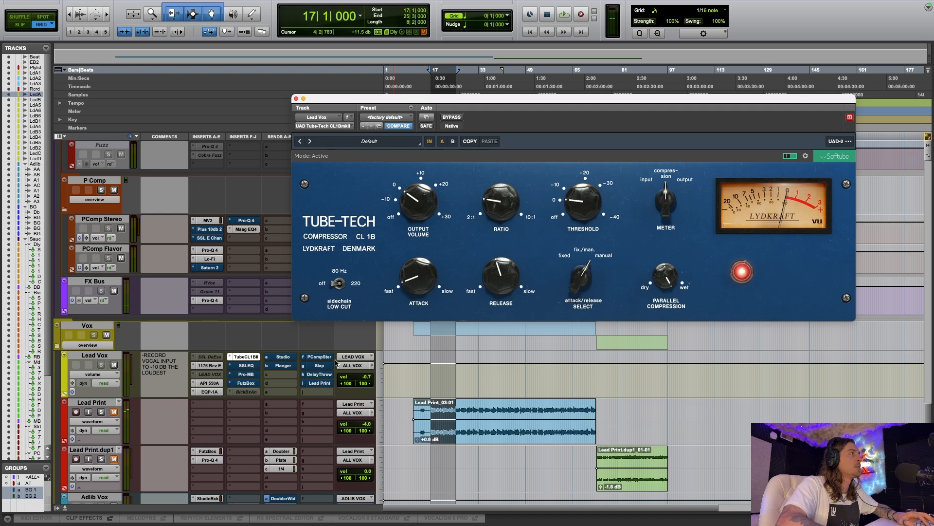
- Take the Lead Vox bus's FutzBox out of bypass and compare it bypassed and active during playback, leaving it active
click(245, 384)
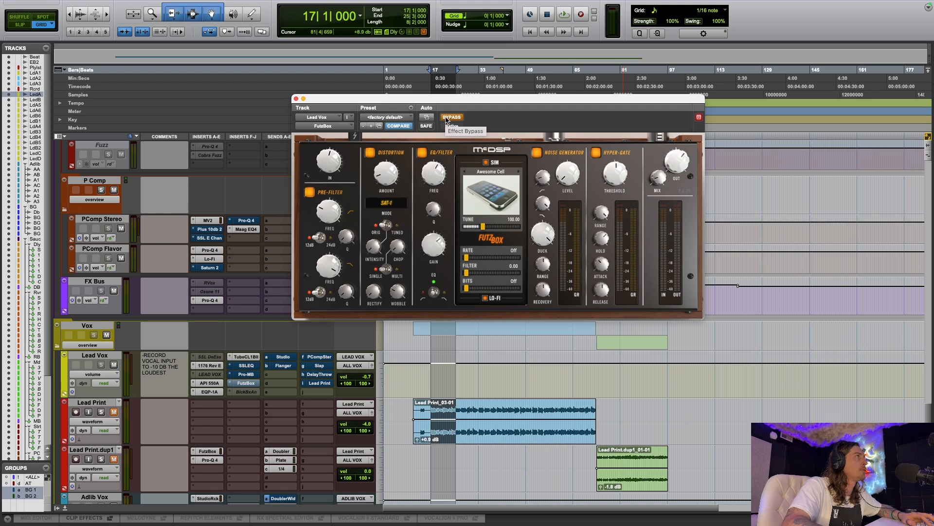
click(447, 119)
key(space)
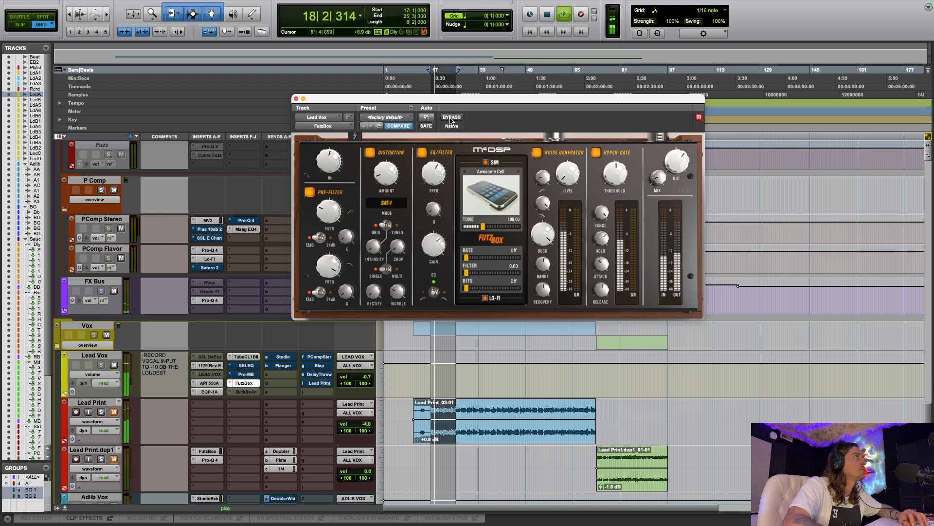
click(451, 118)
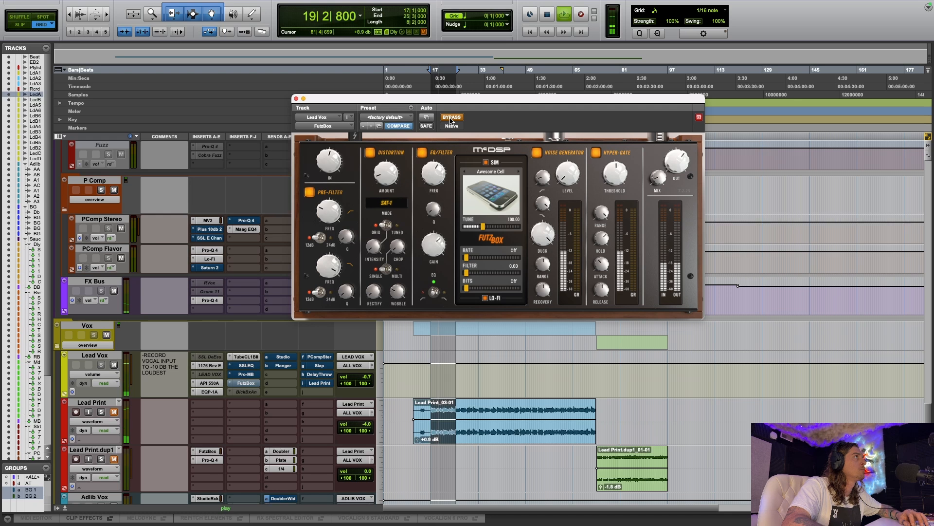
click(451, 118)
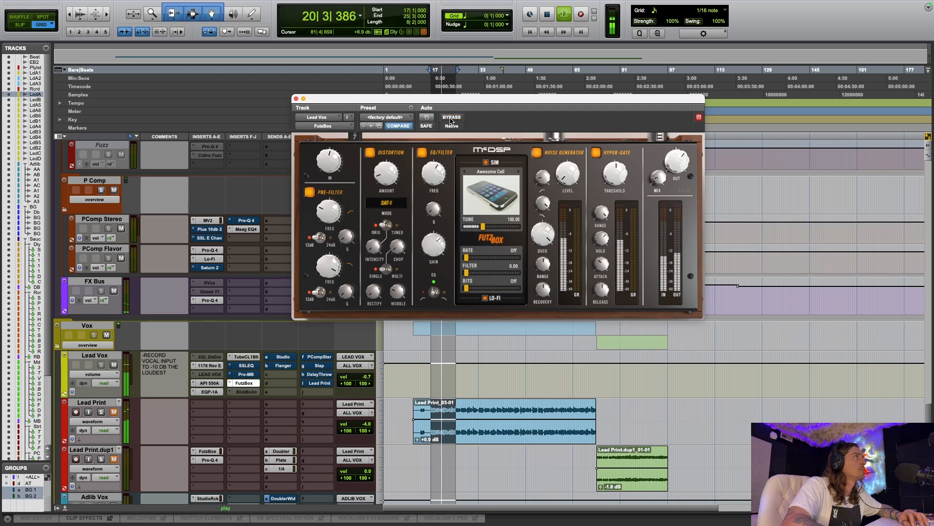
key(space)
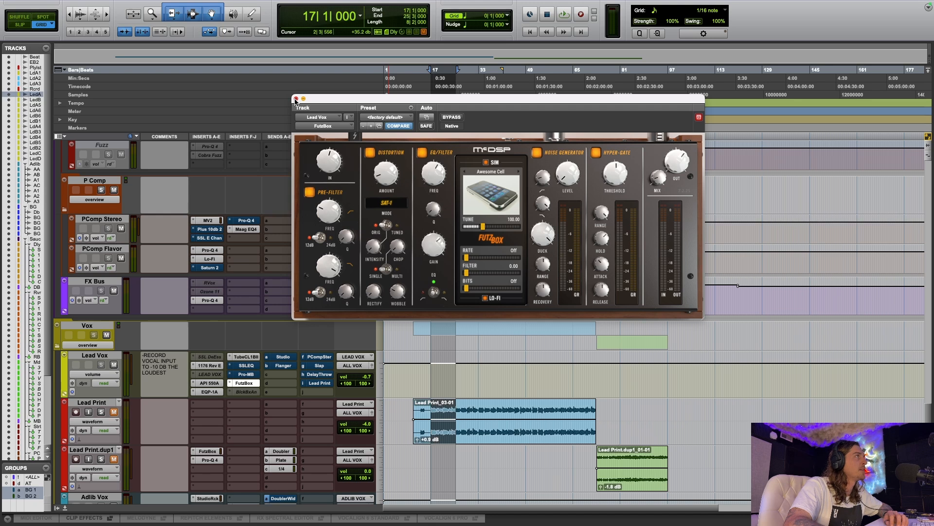
click(295, 99)
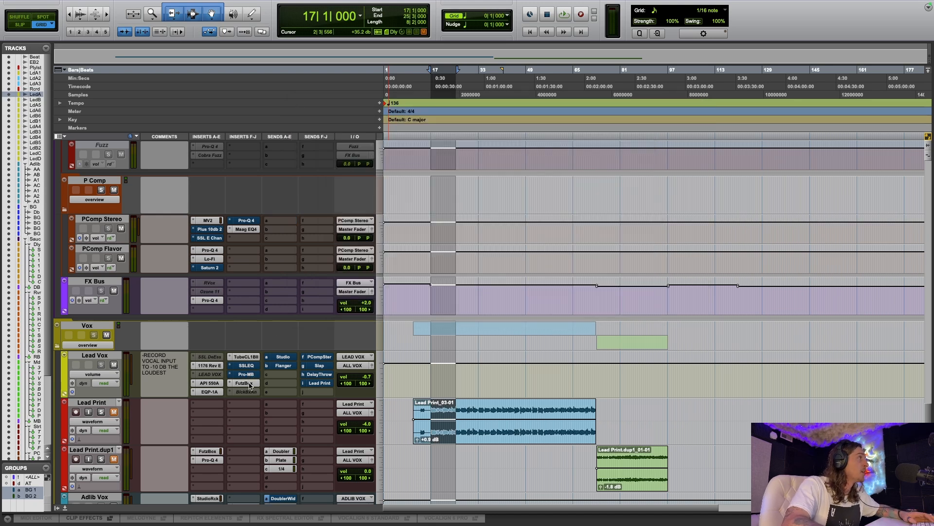
- Unmute the Lead Vox bus's Studio send and review the Sound City Studios source and mode settings on the Studio reverb track
click(282, 358)
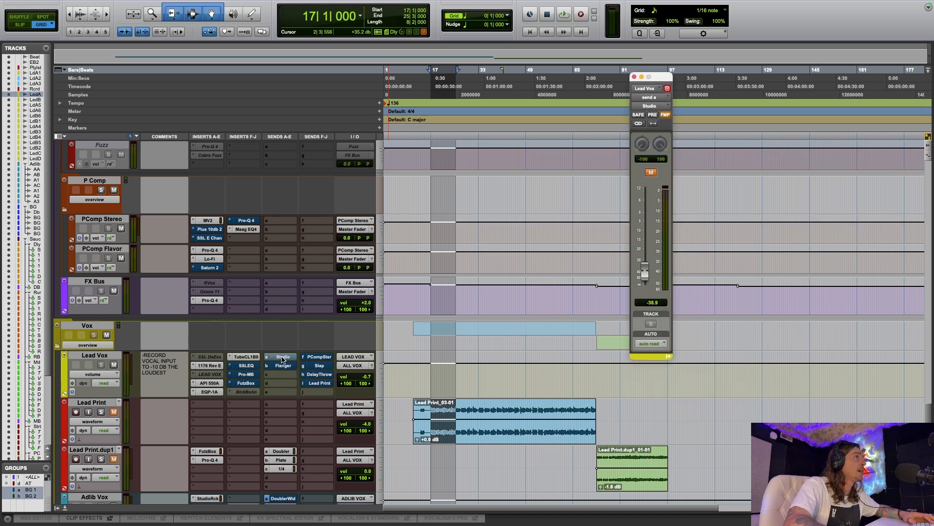
scroll(150, 332, down, 15)
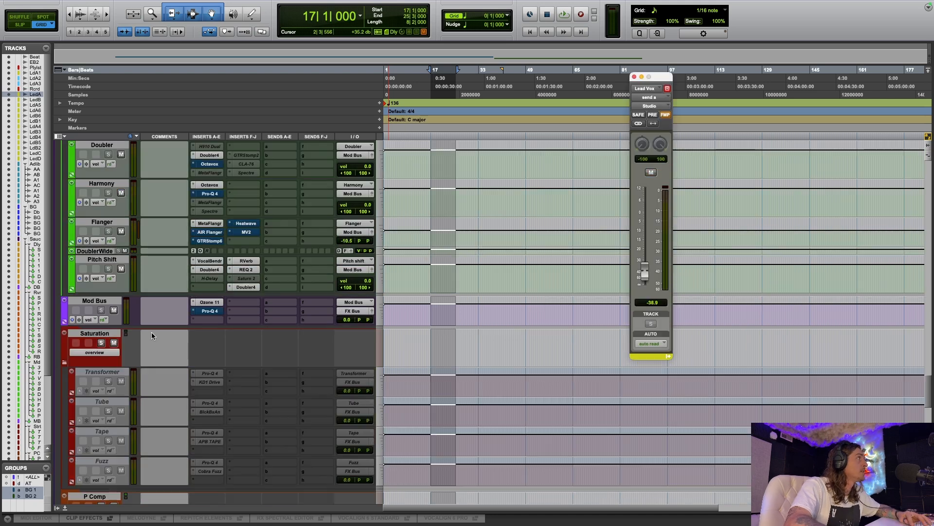
scroll(122, 341, down, 15)
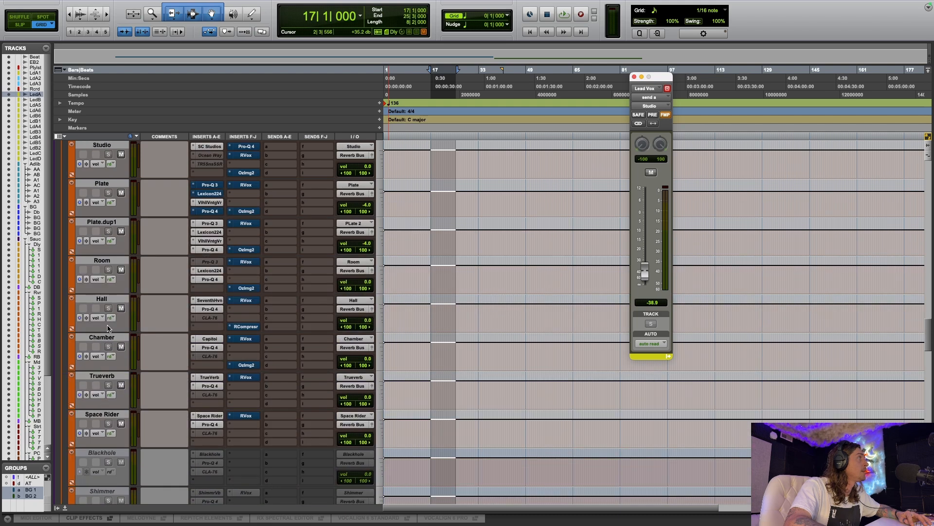
click(208, 319)
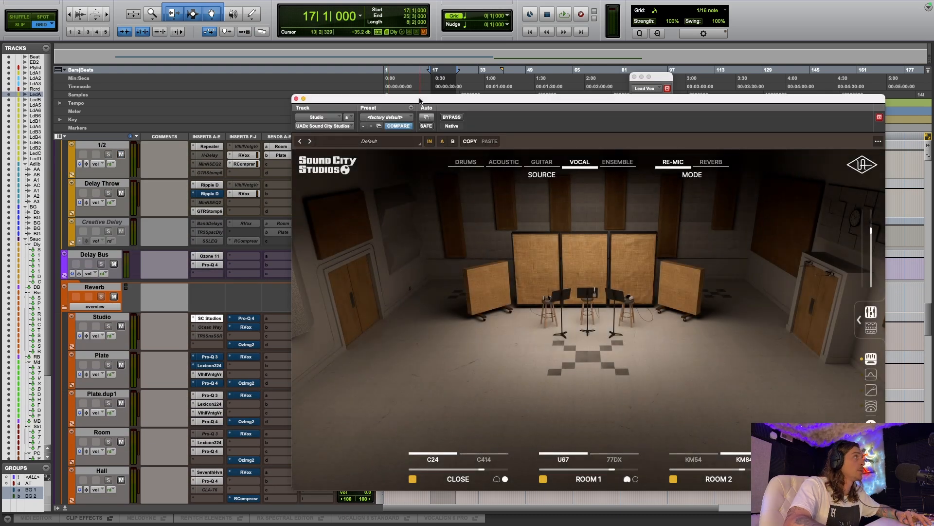
drag(420, 101, 346, 72)
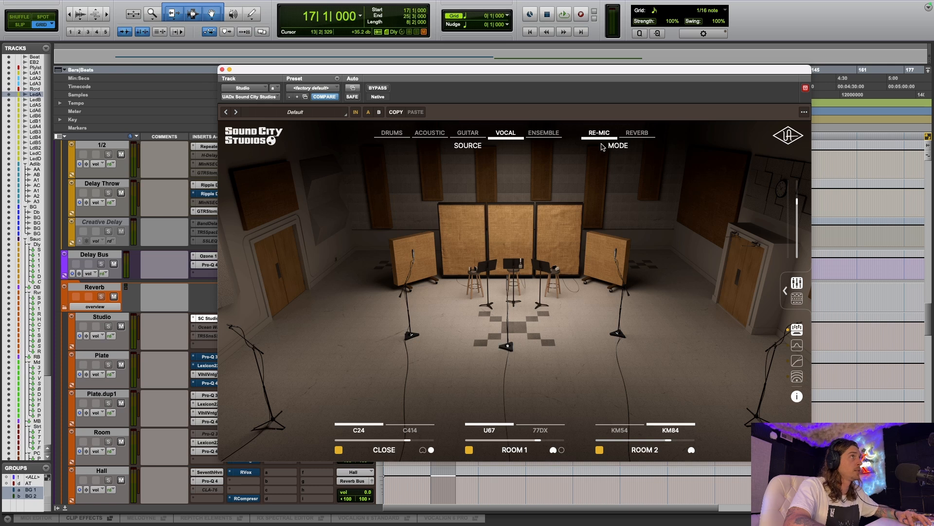
mouse_move(589, 139)
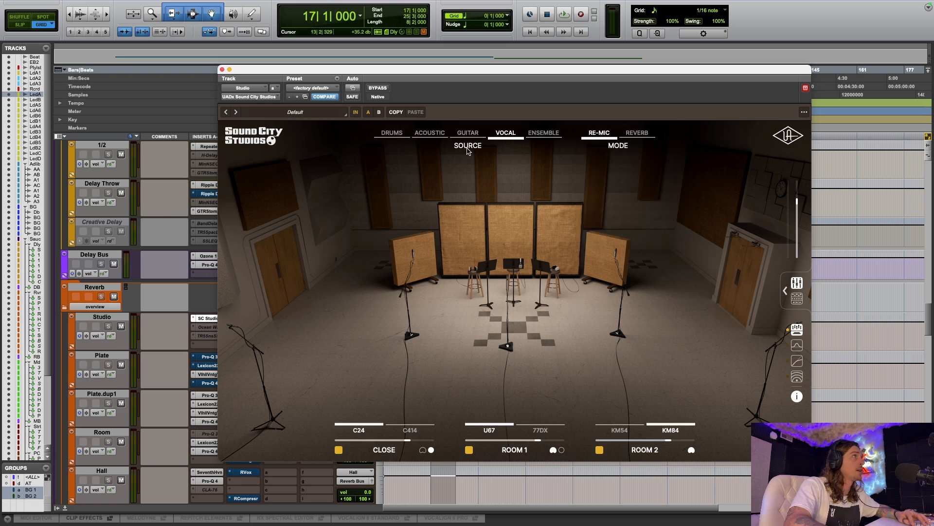
mouse_move(501, 140)
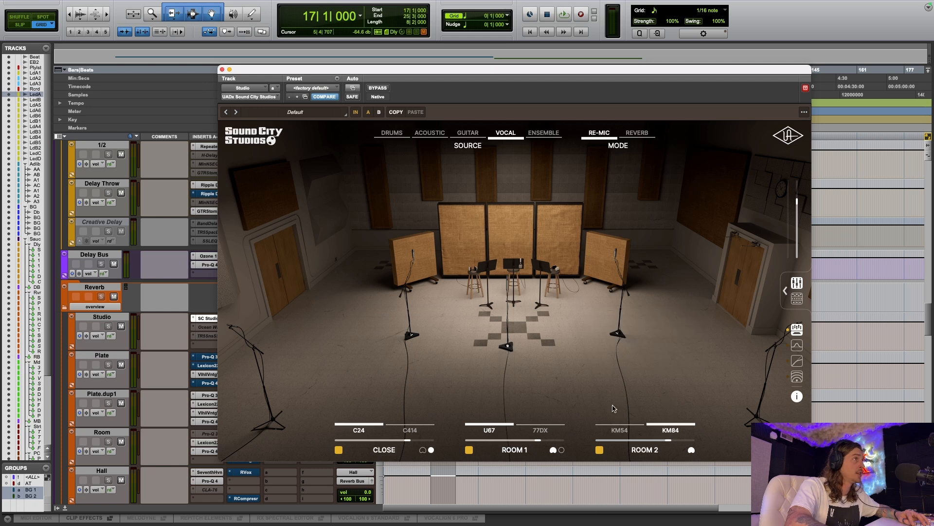
click(222, 71)
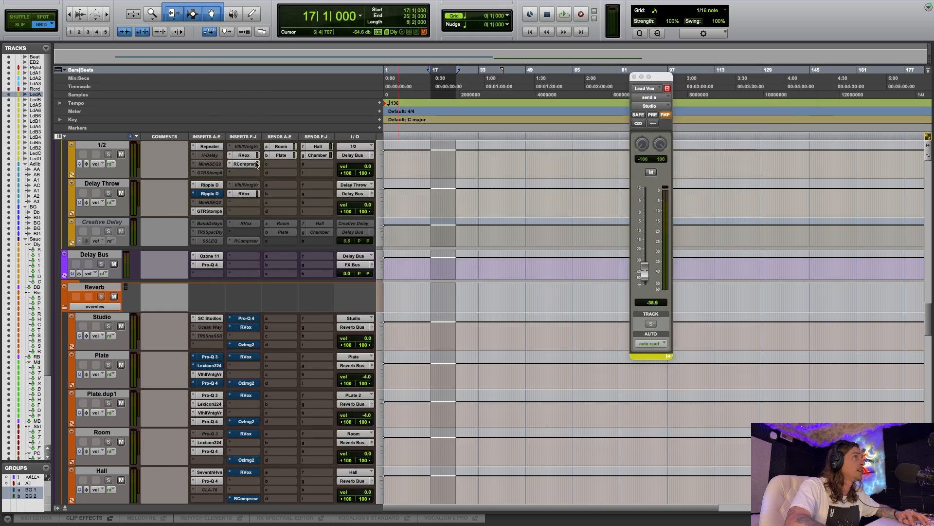
- Compare the Lead Vox bus's Studio send muted and unmuted during playback, leaving it unmuted
key(space)
click(651, 173)
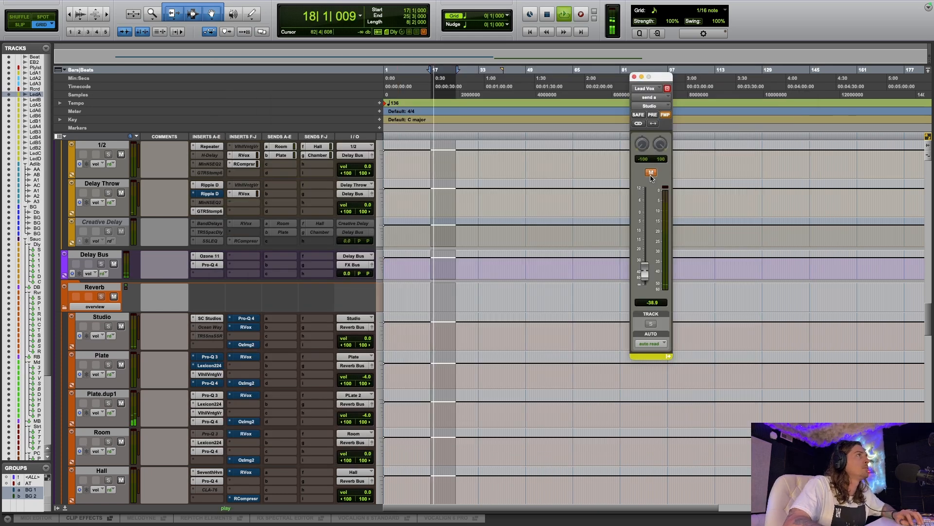
click(651, 173)
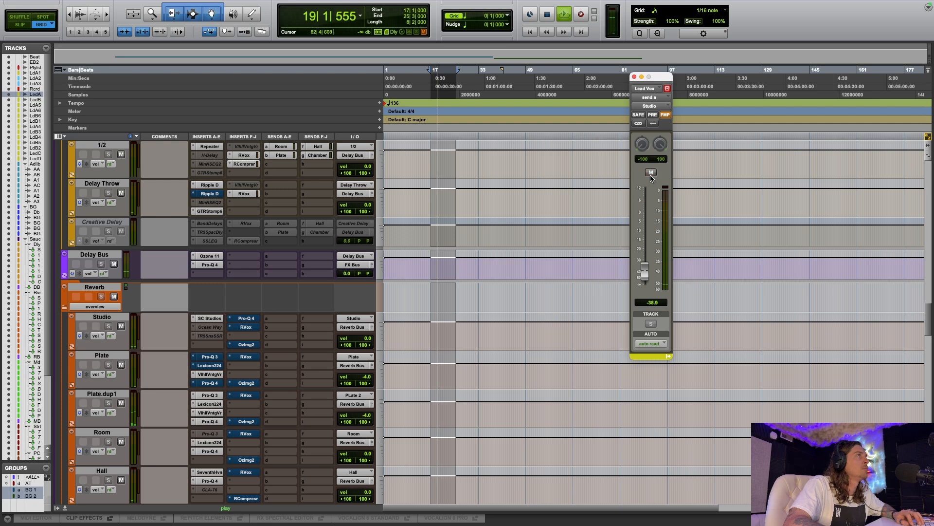
drag(645, 279, 646, 261)
key(space)
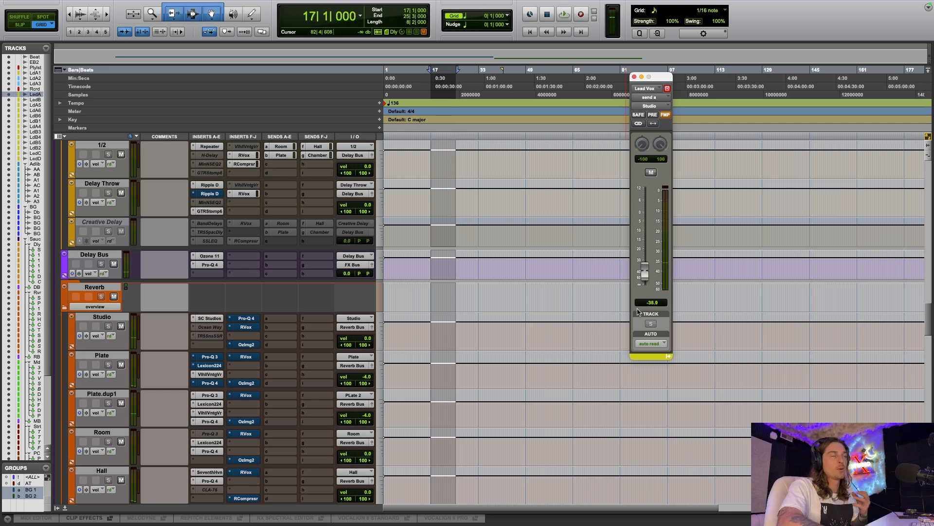
- Unmute the Lead Vox bus's Flanger send and compare it muted and unmuted while the phrase plays, leaving it unmuted
scroll(331, 355, down, 10)
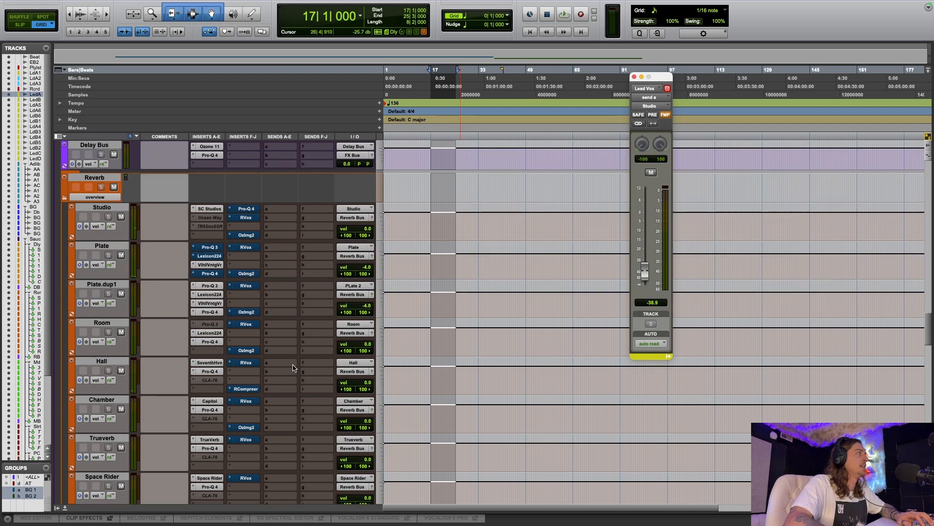
scroll(290, 373, down, 20)
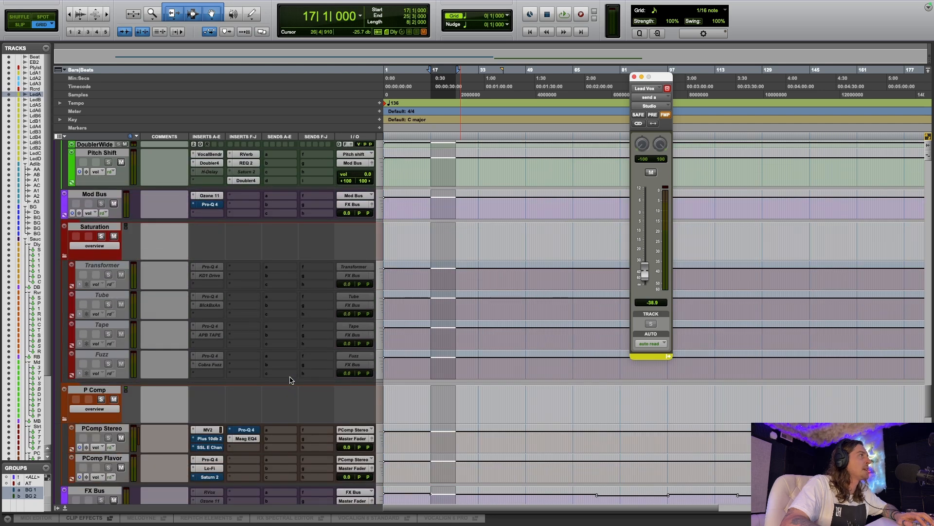
scroll(290, 380, down, 4)
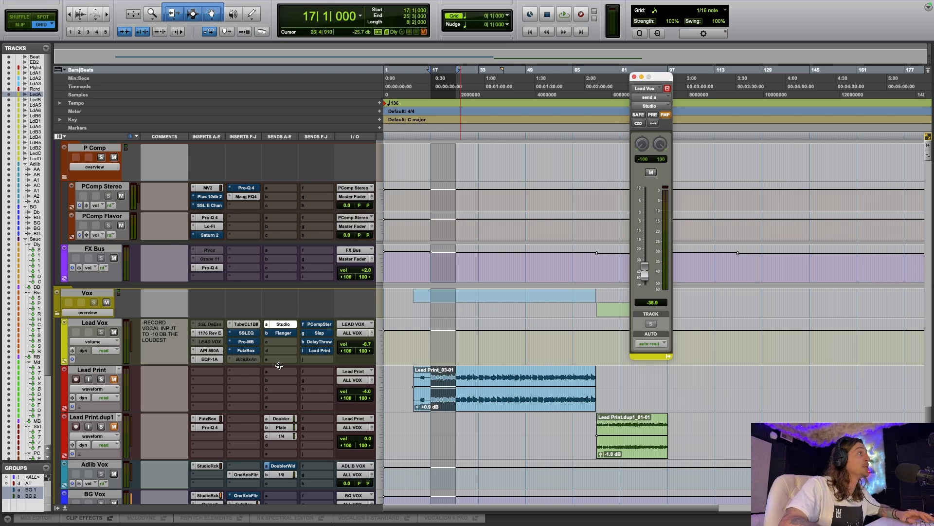
click(278, 333)
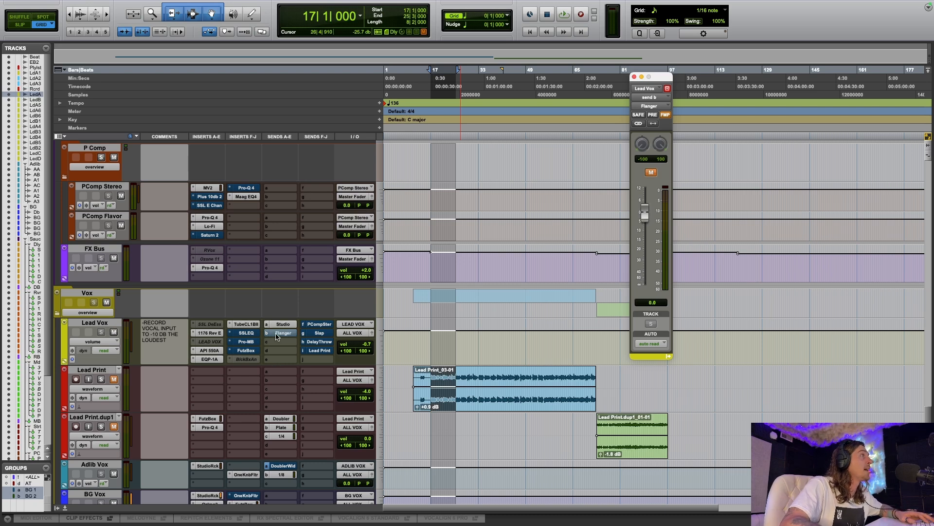
click(652, 173)
key(space)
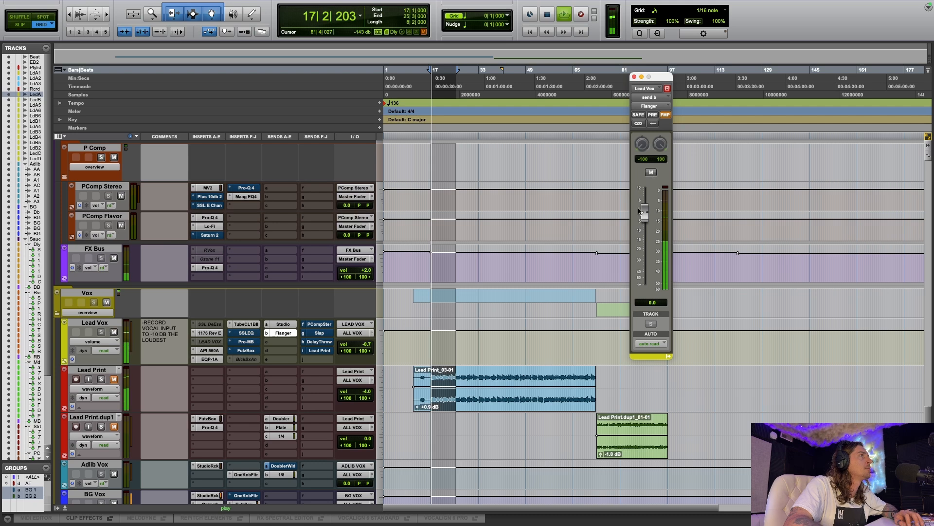
click(651, 173)
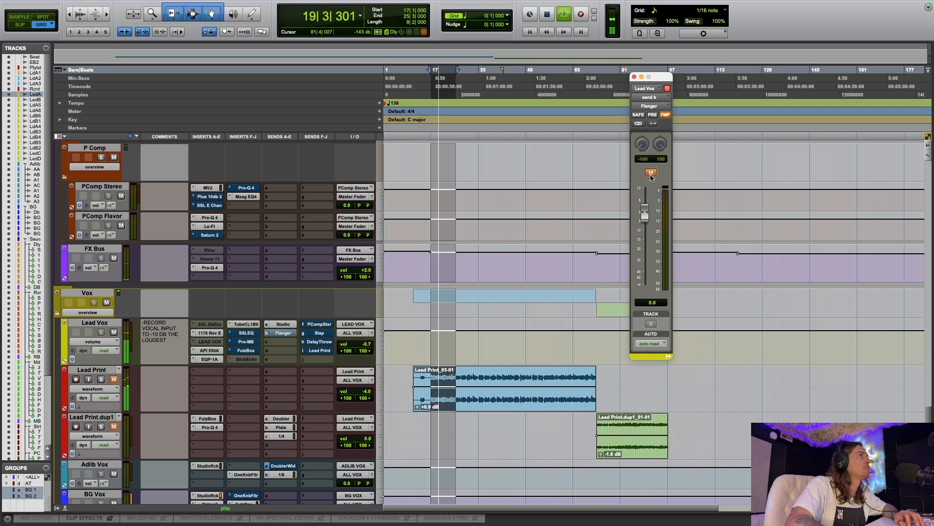
click(651, 173)
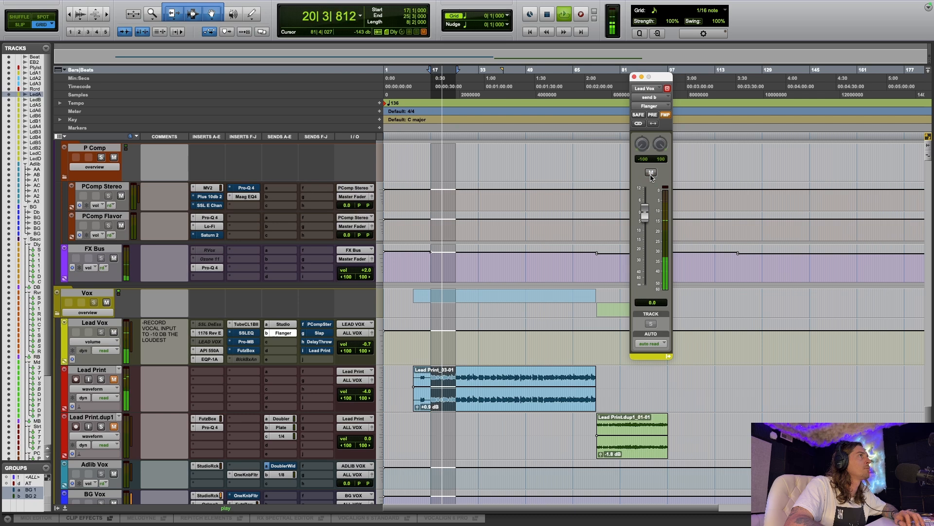
key(space)
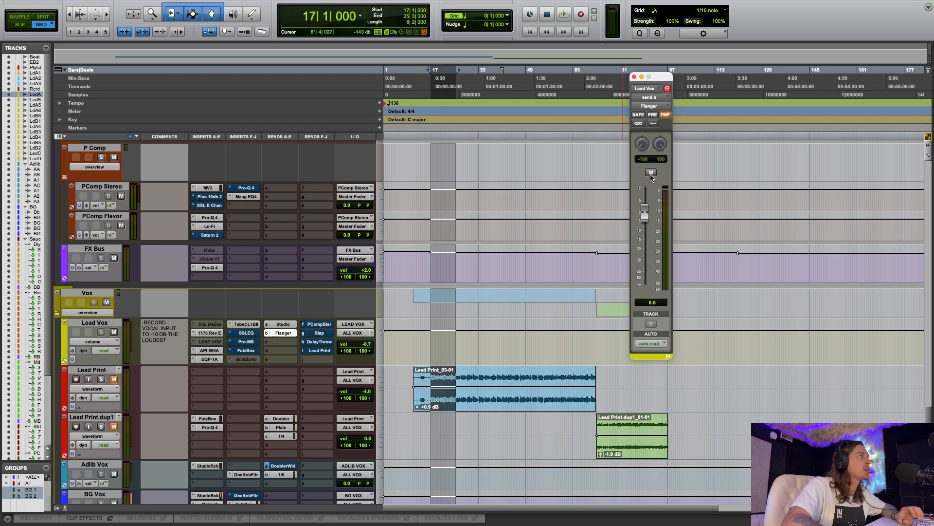
- Play the phrase again with the Flanger return track in view and compare the send muted and unmuted, leaving it unmuted
key(space)
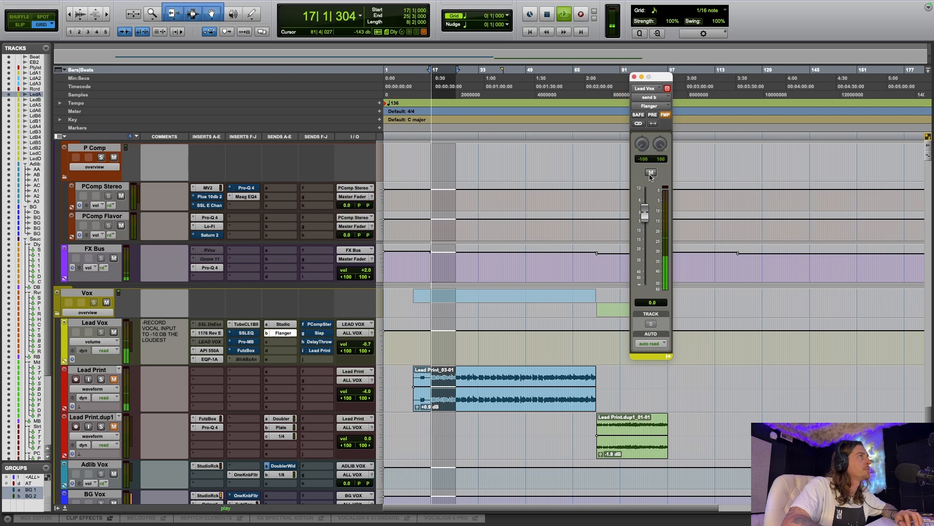
scroll(220, 334, up, 5)
scroll(220, 334, up, 6)
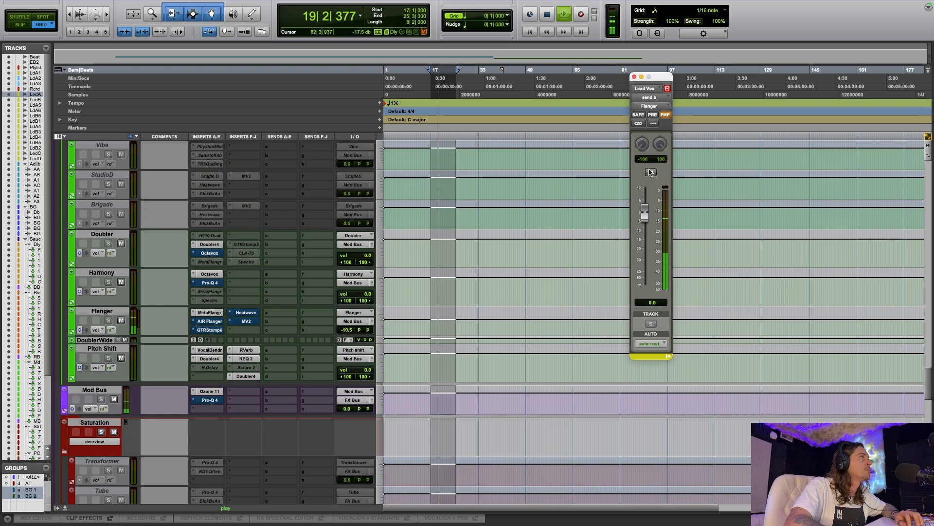
click(652, 173)
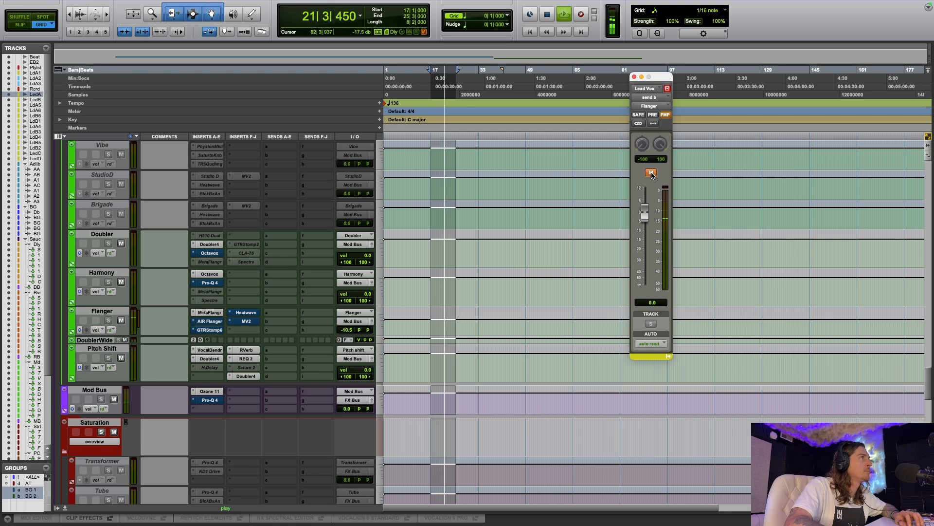
click(651, 173)
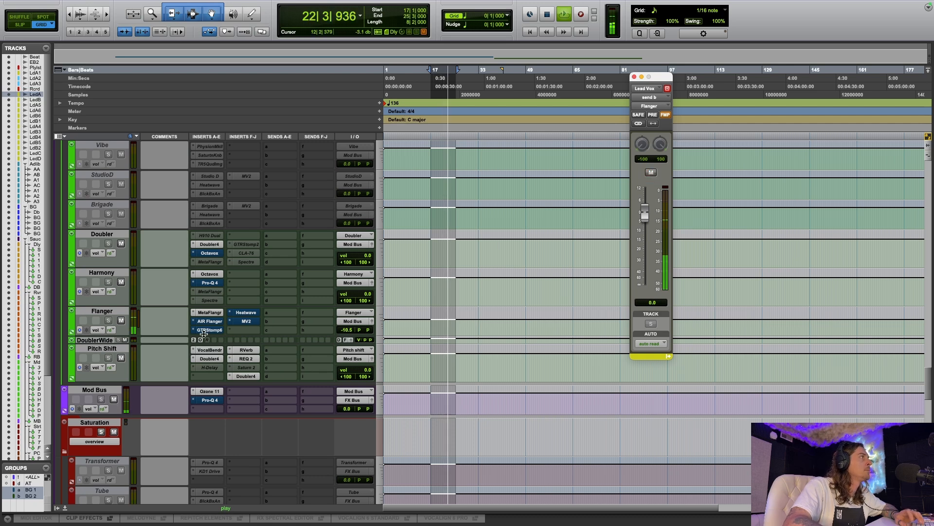
key(space)
- Review the MetaFlanger's mix, feedback, rate and waveform settings on the Flanger track, then close the plug-in and send windows
click(209, 313)
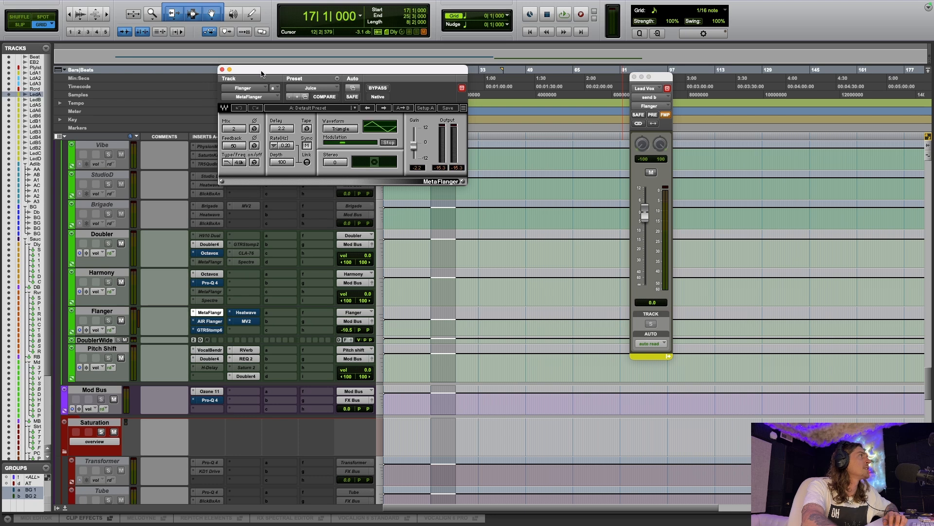
drag(264, 74, 367, 238)
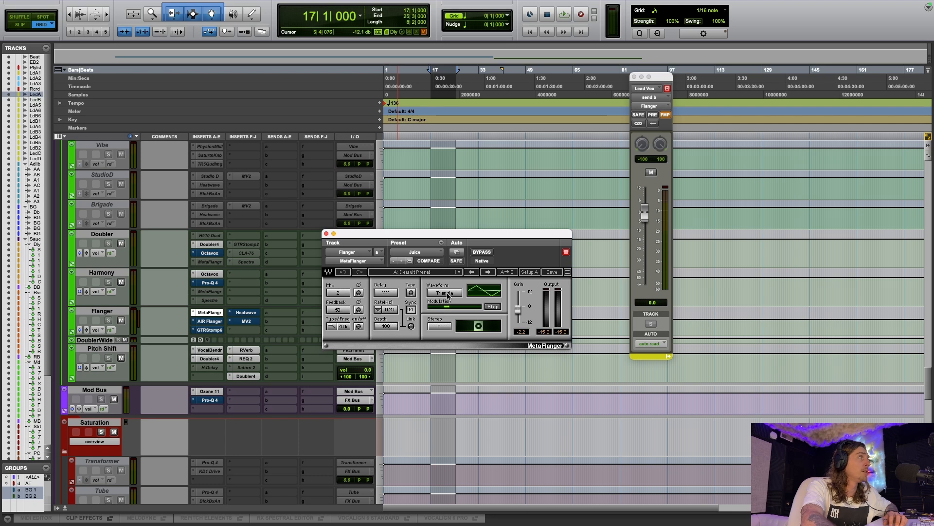
click(326, 234)
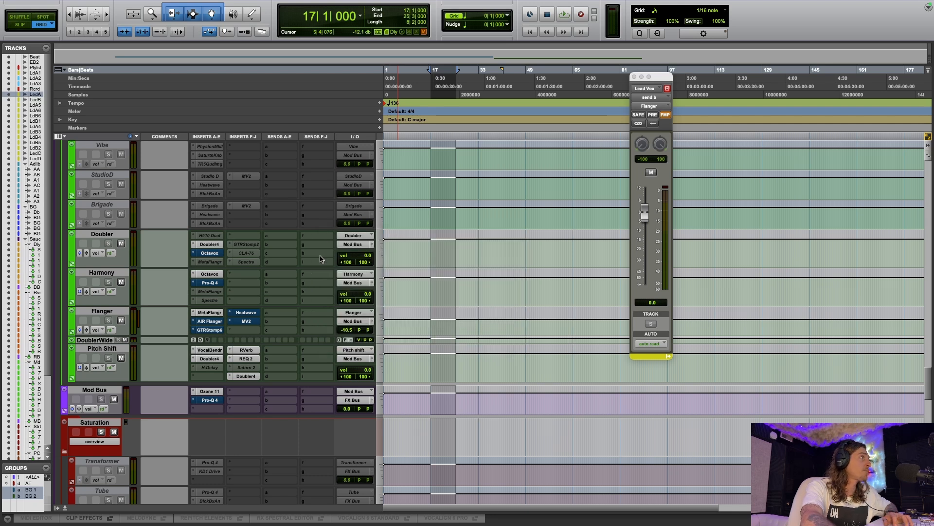
click(635, 78)
- Unmute the Lead Vox bus's PComp Stereo send and locate the PComp Stereo track
scroll(252, 392, down, 10)
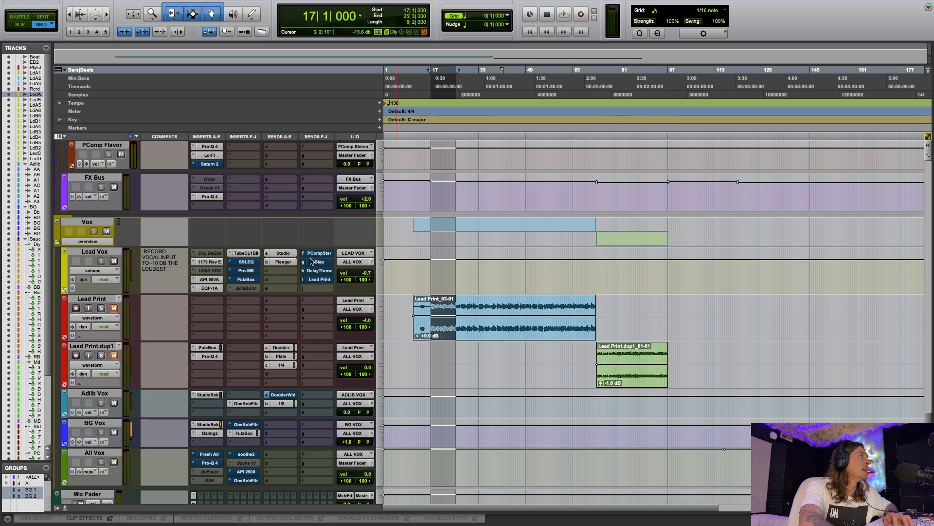
click(317, 255)
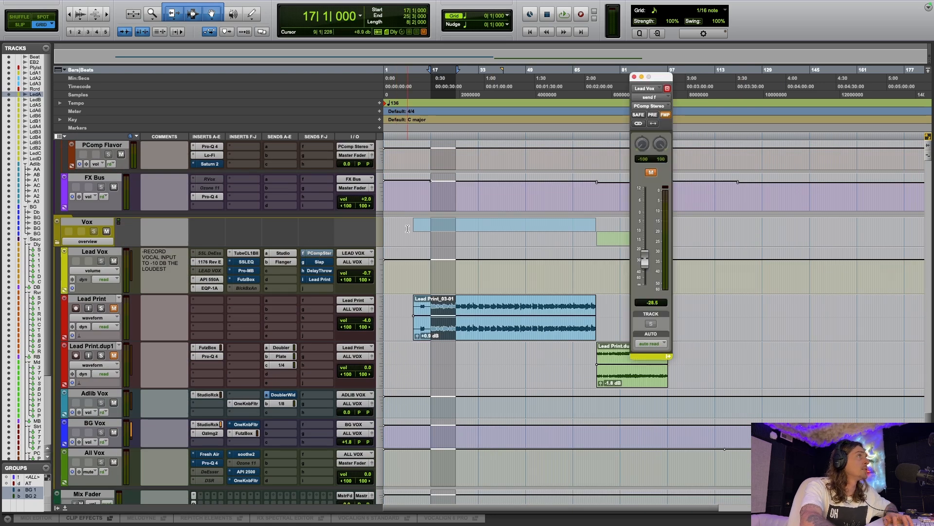
click(651, 172)
scroll(246, 367, up, 4)
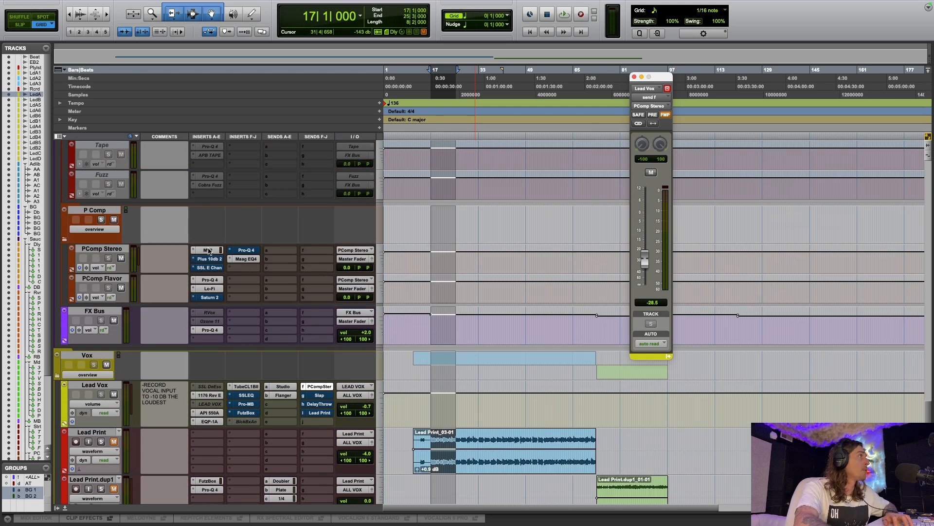
- Open MV2 on the PComp Stereo track and play the phrase, muting the Lead Vox bus's PComp Stereo send to compare
click(208, 251)
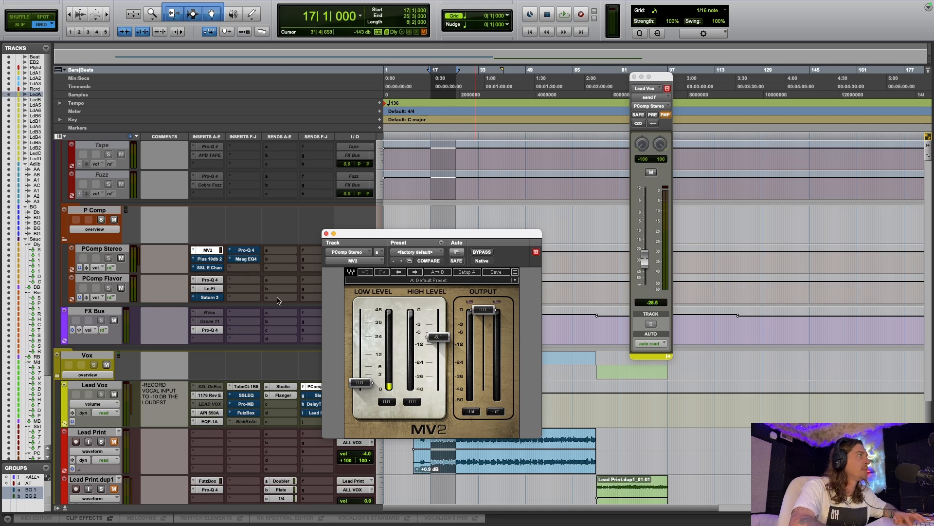
key(space)
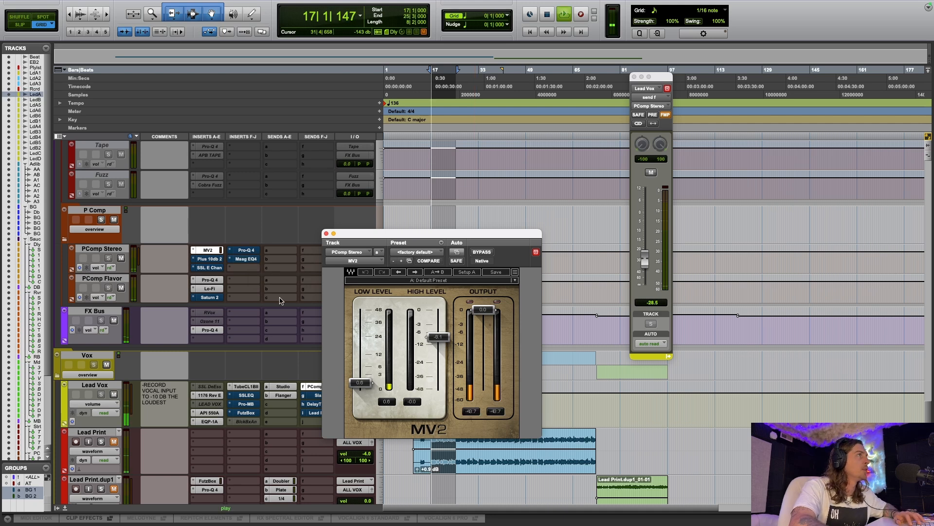
click(651, 172)
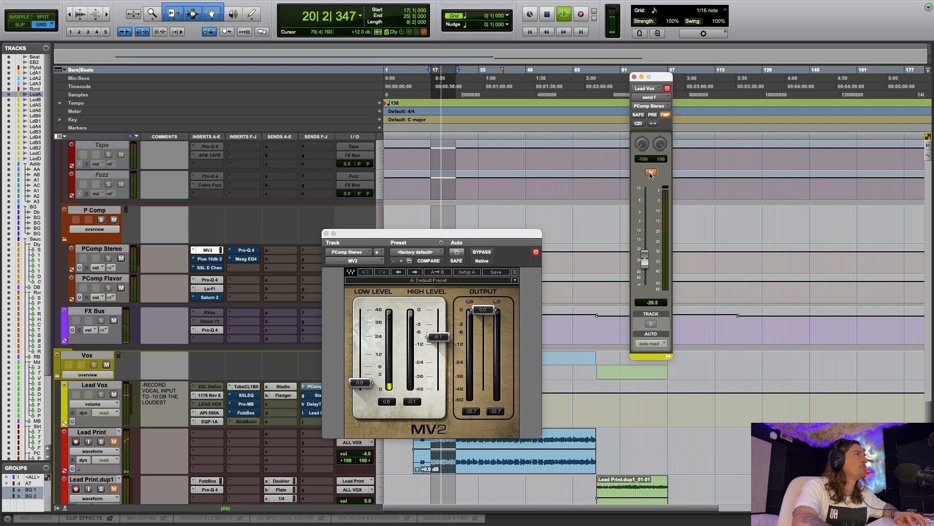
key(space)
- Unmute the Beat track at the start of the session
scroll(258, 222, up, 15)
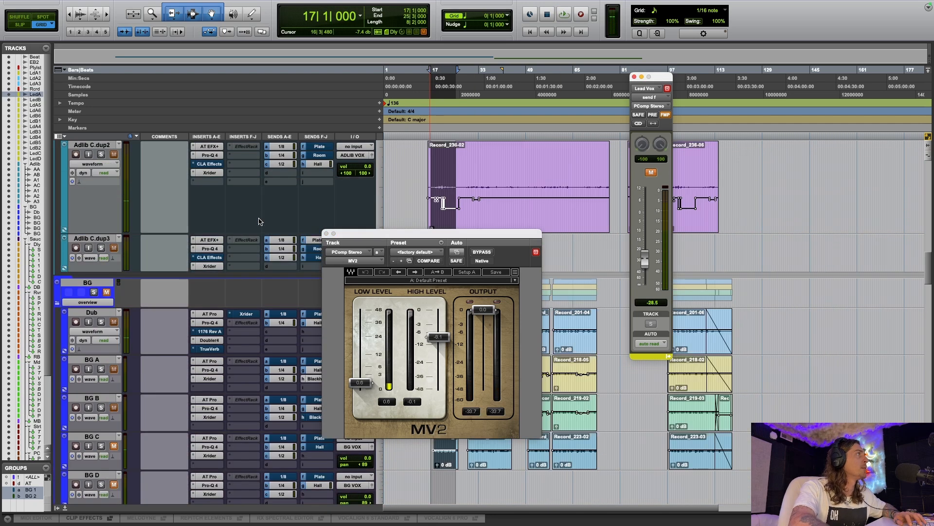
scroll(258, 222, up, 10)
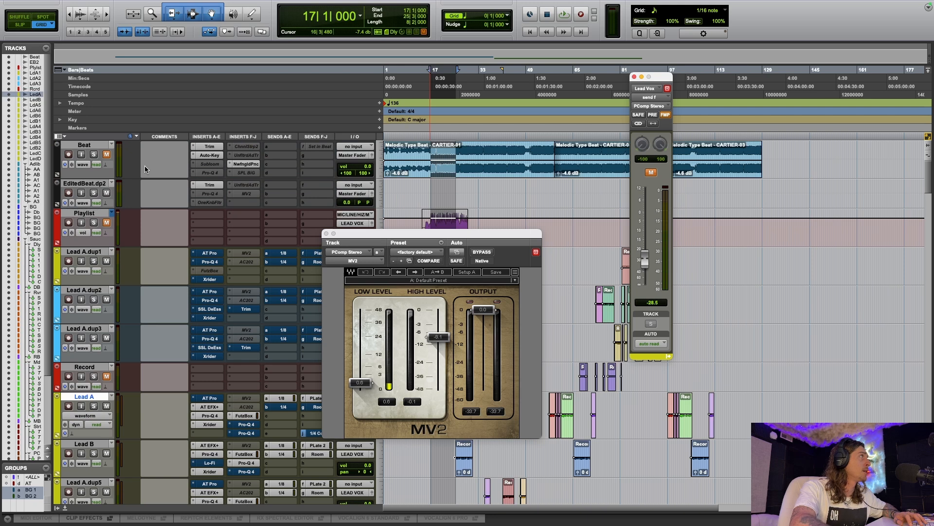
click(107, 155)
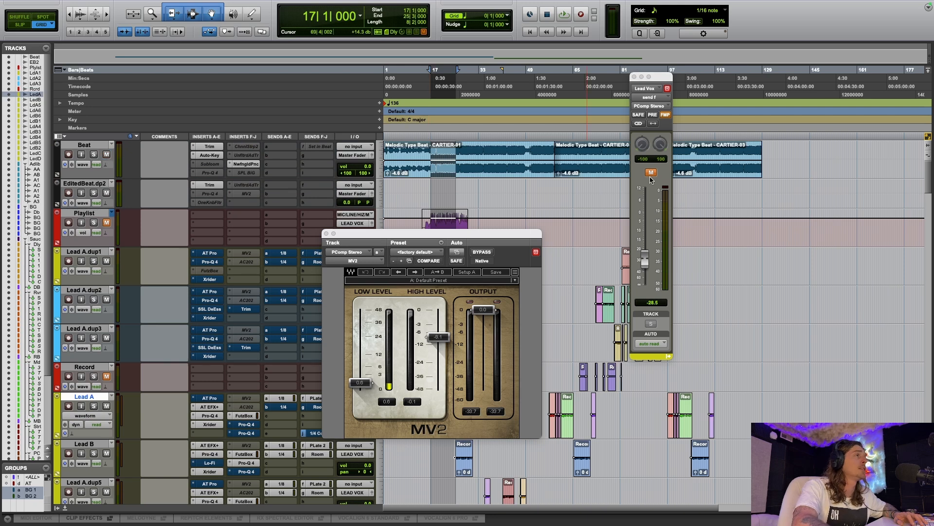
- Play the phrase with the beat, compare the PComp Stereo send muted and unmuted, leave it unmuted, and close MV2
key(space)
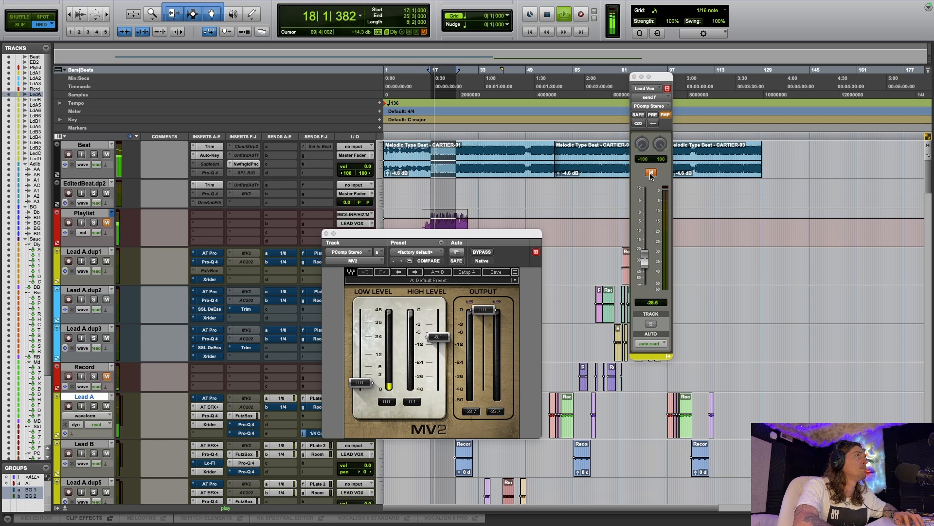
click(651, 173)
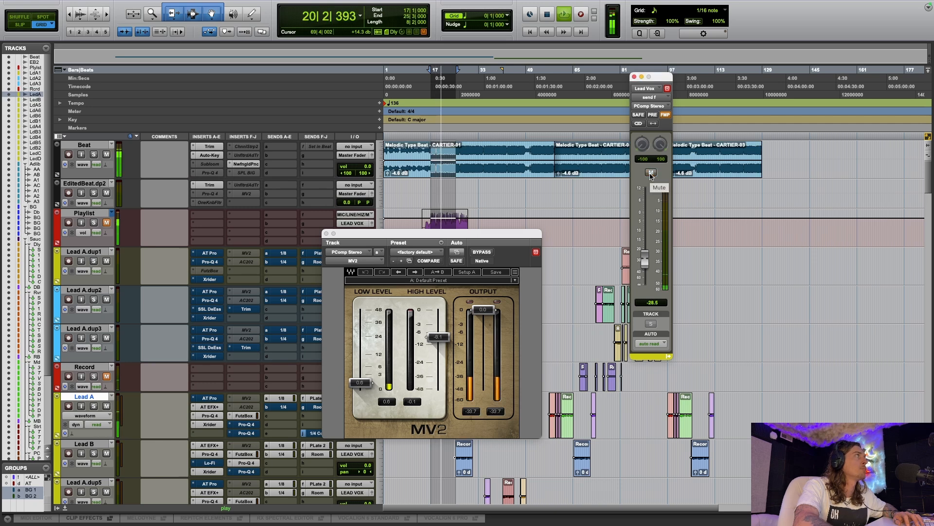
click(651, 173)
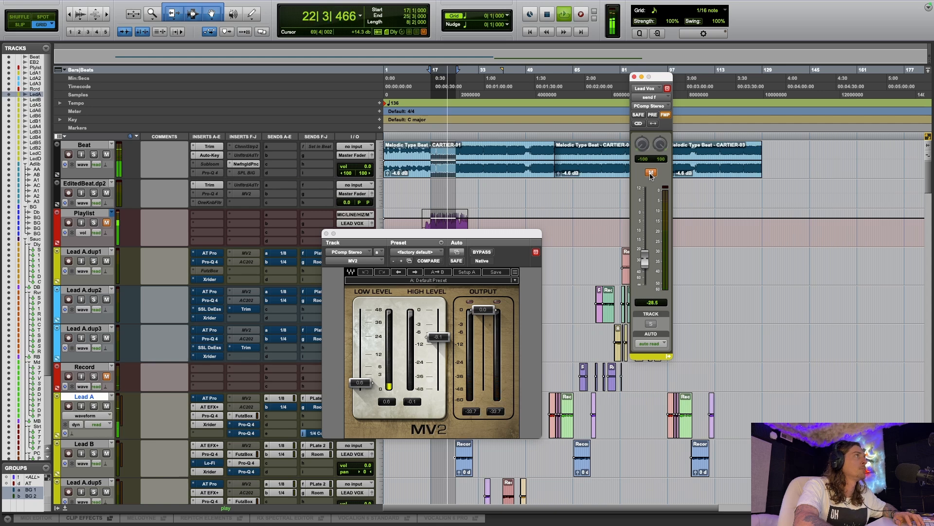
click(650, 173)
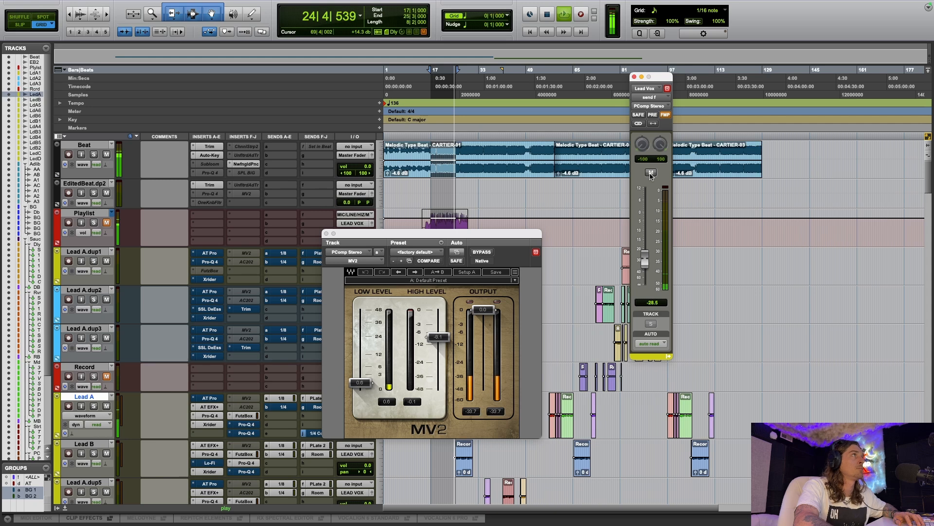
key(space)
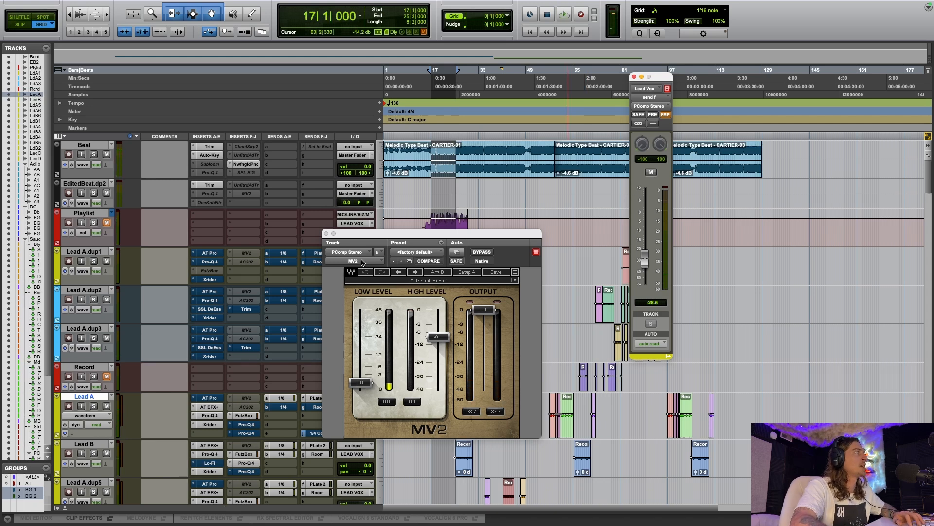
click(326, 233)
- Open the Maag EQ4 on the PComp Stereo track and move its window clear of the send window and the track's inserts
scroll(275, 298, down, 12)
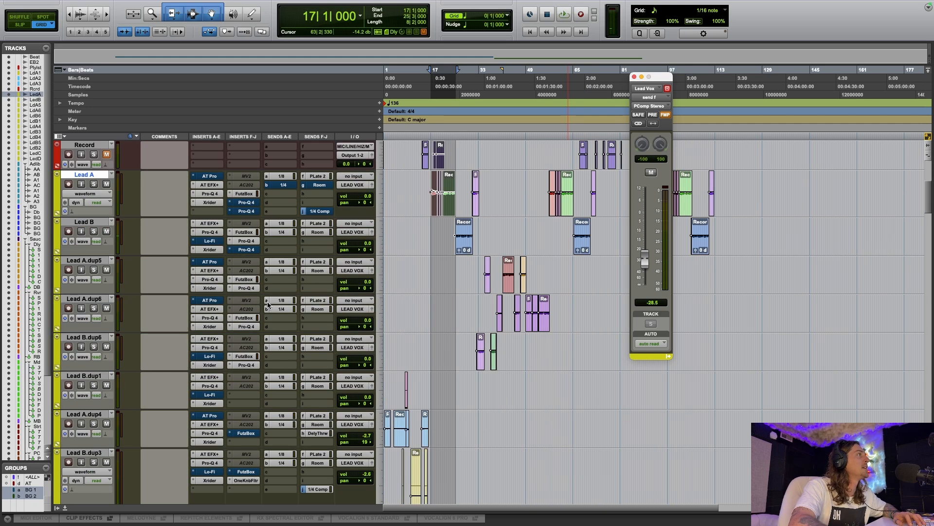
scroll(266, 311, down, 15)
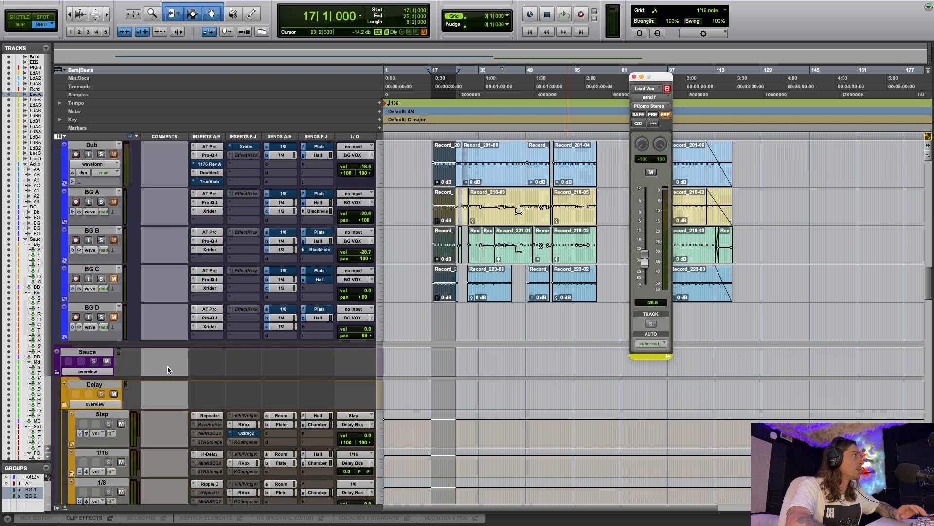
scroll(169, 370, down, 10)
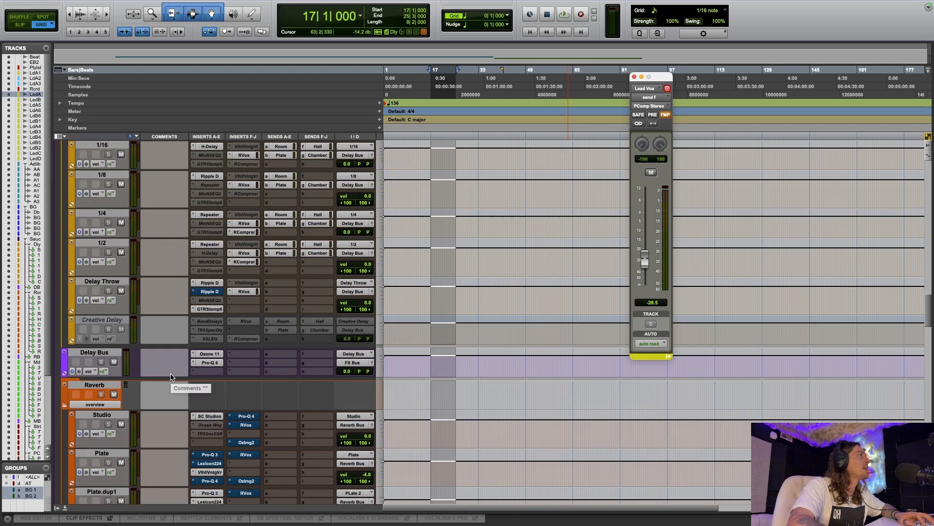
scroll(197, 372, down, 8)
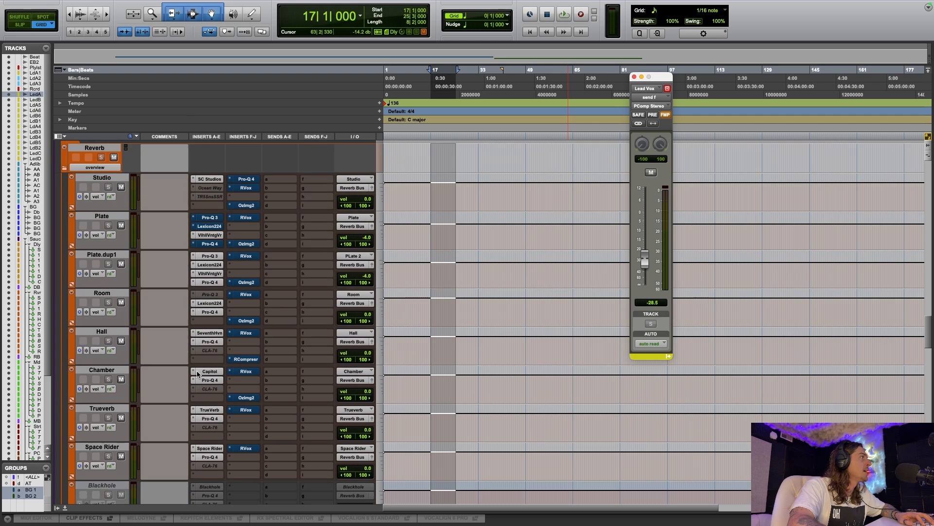
scroll(226, 253, up, 5)
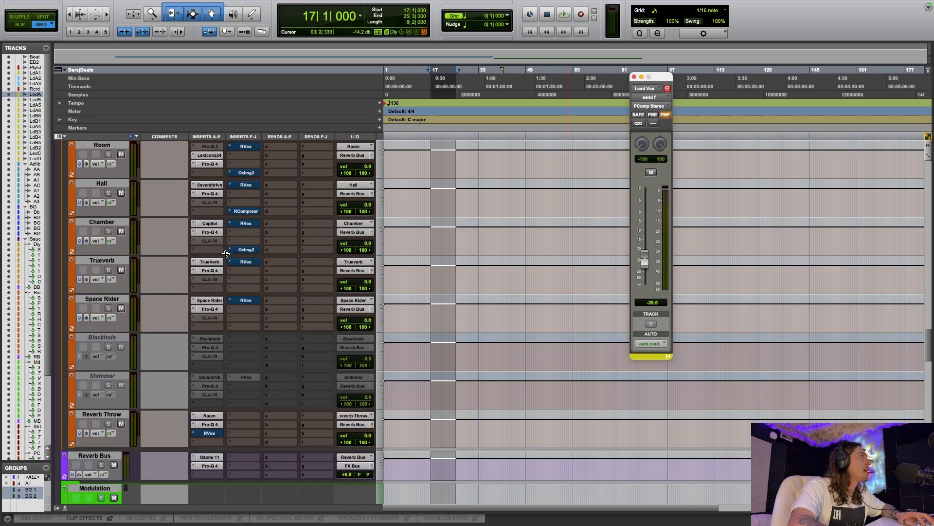
scroll(227, 256, down, 3)
scroll(204, 284, down, 7)
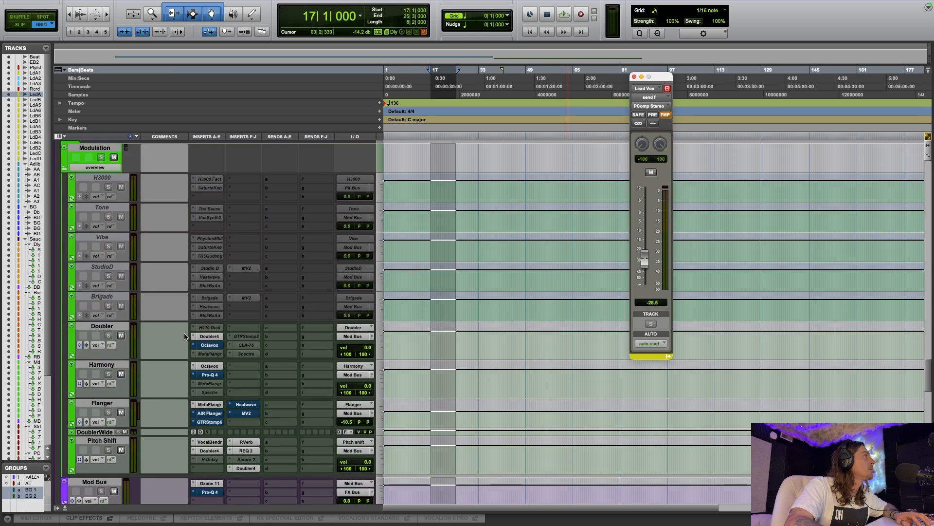
scroll(181, 339, down, 6)
scroll(168, 392, down, 4)
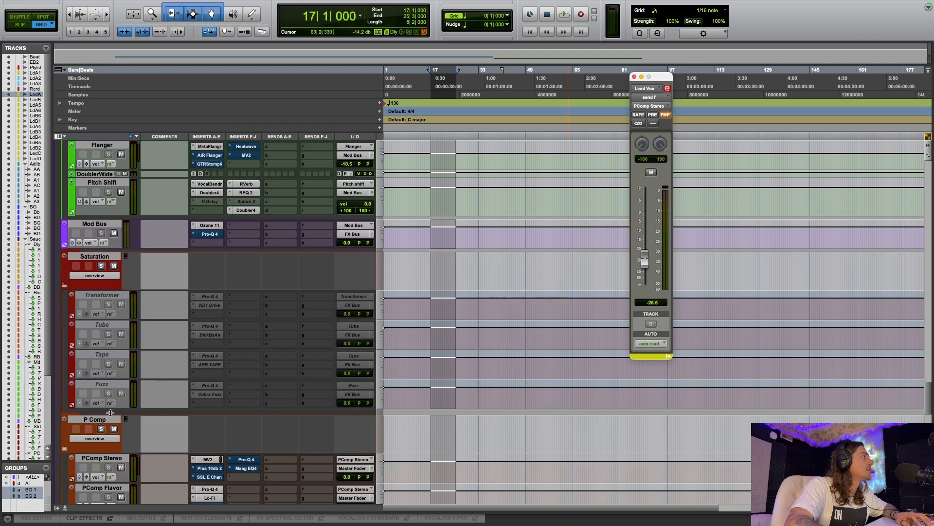
scroll(155, 423, down, 2)
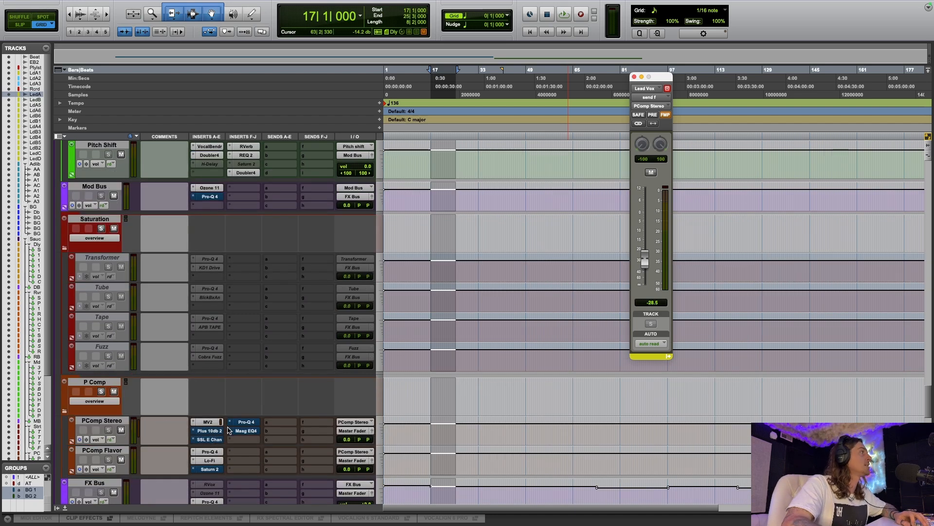
click(248, 431)
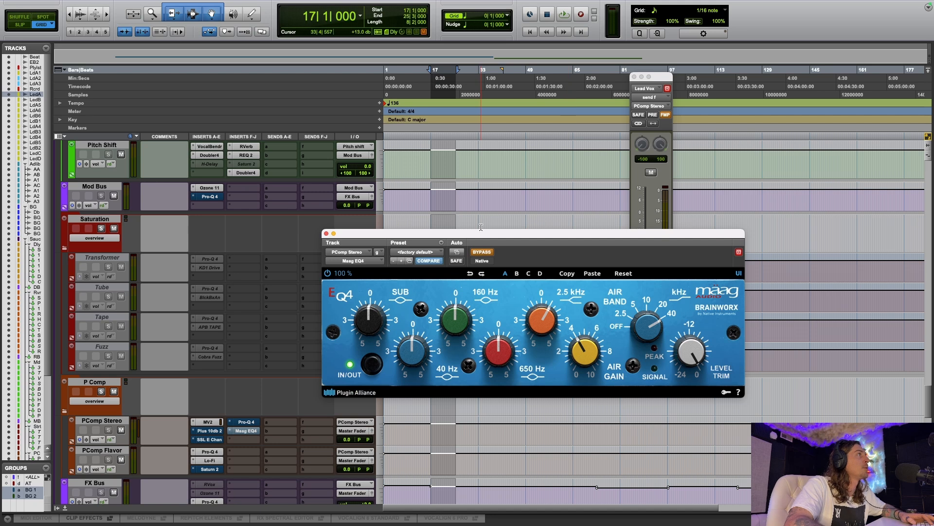
drag(483, 242, 340, 185)
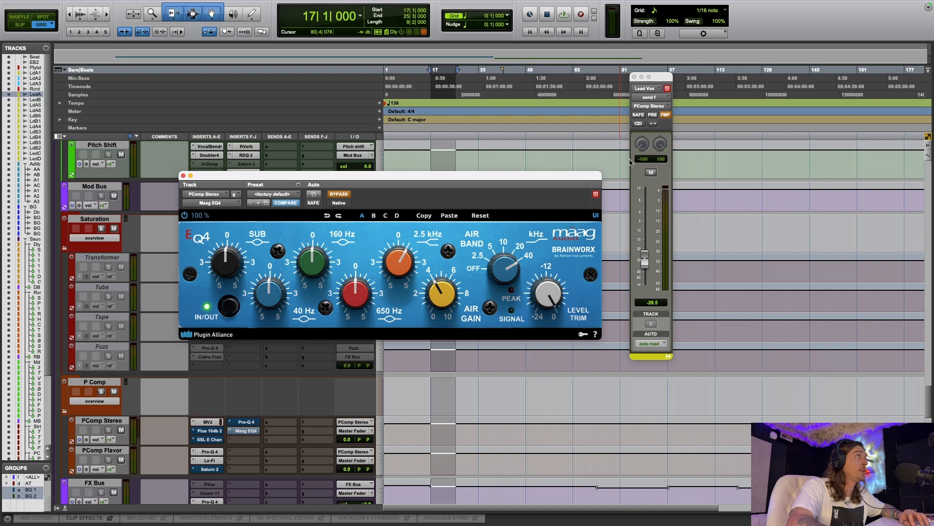
- Compare the Maag EQ4 bypassed and active while the phrase plays, leaving it active, and close its window
key(space)
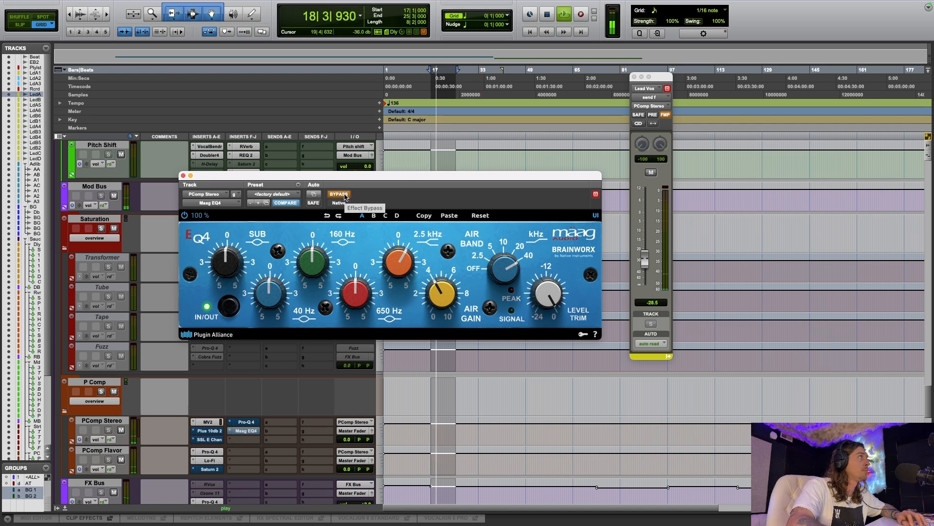
click(339, 194)
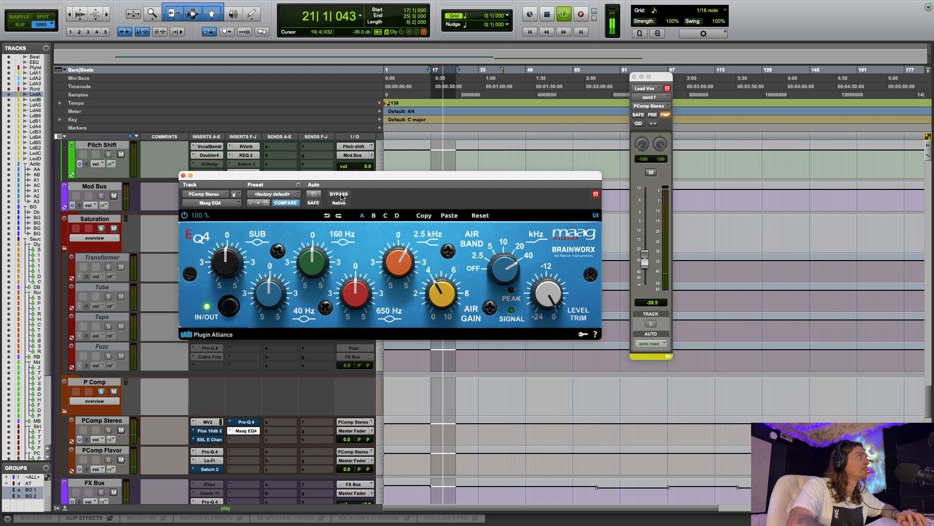
click(341, 195)
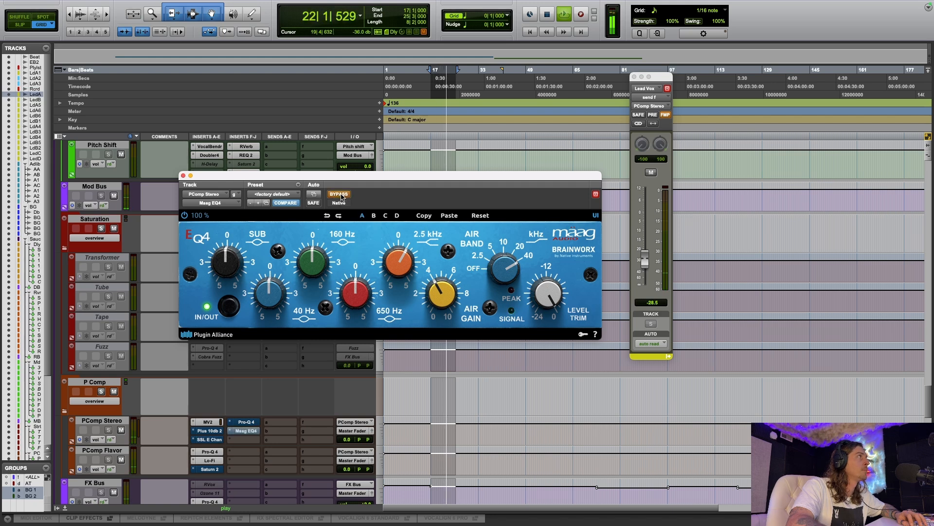
click(340, 195)
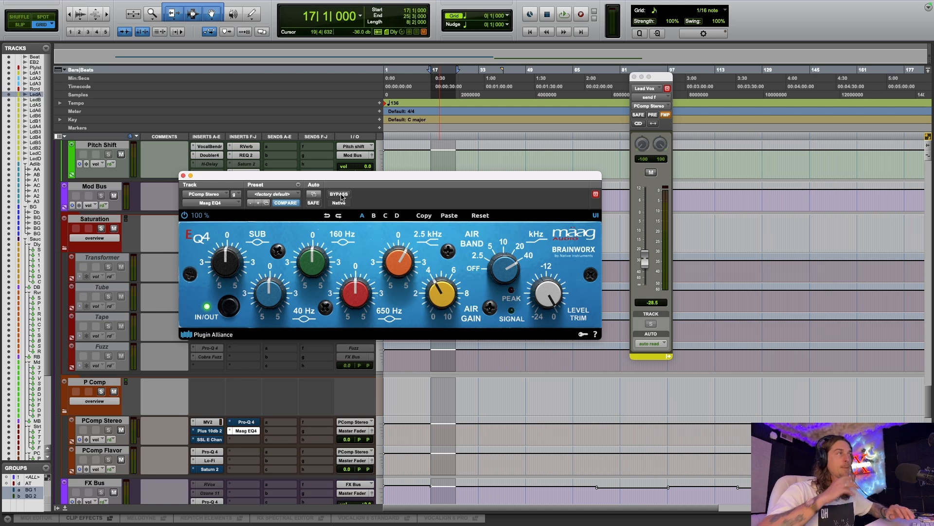
click(183, 175)
- Open the Lead Vox bus's Slap send and the Repeater delay on the Slap track
scroll(239, 385, down, 10)
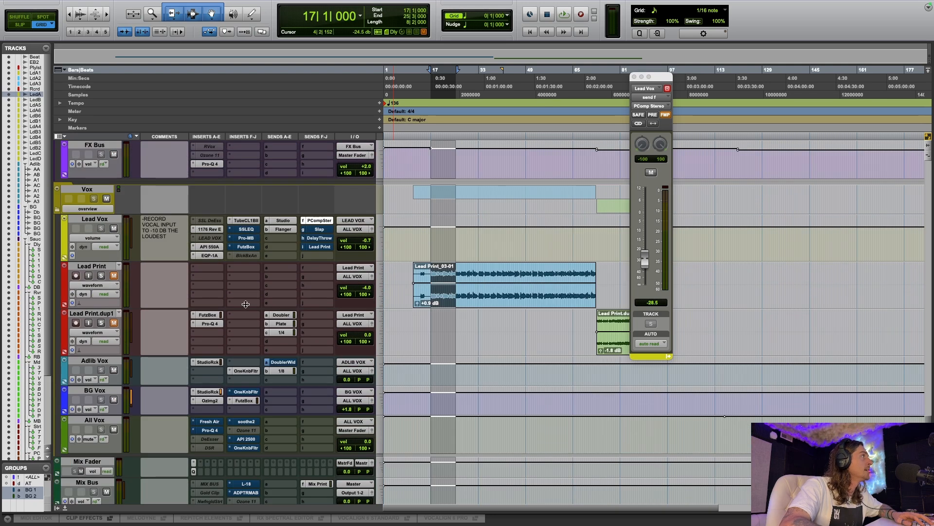
click(317, 229)
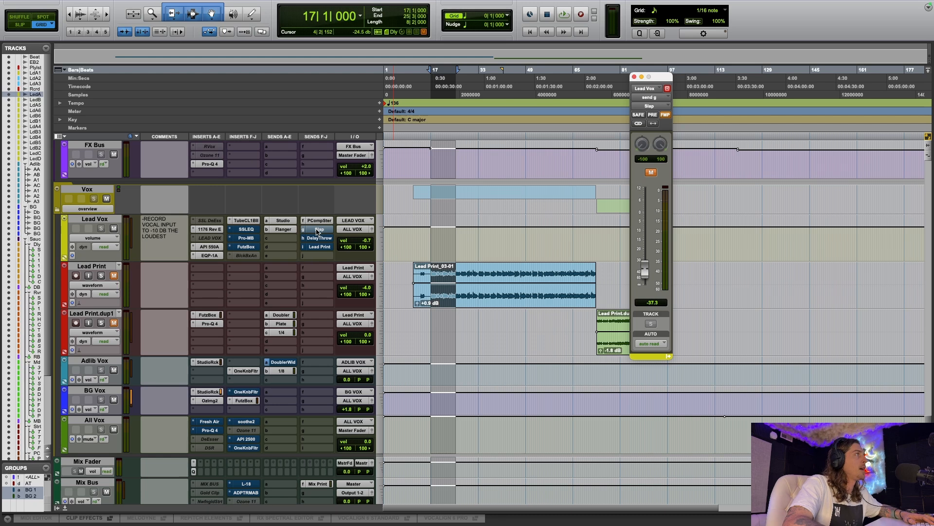
scroll(280, 260, up, 10)
click(200, 254)
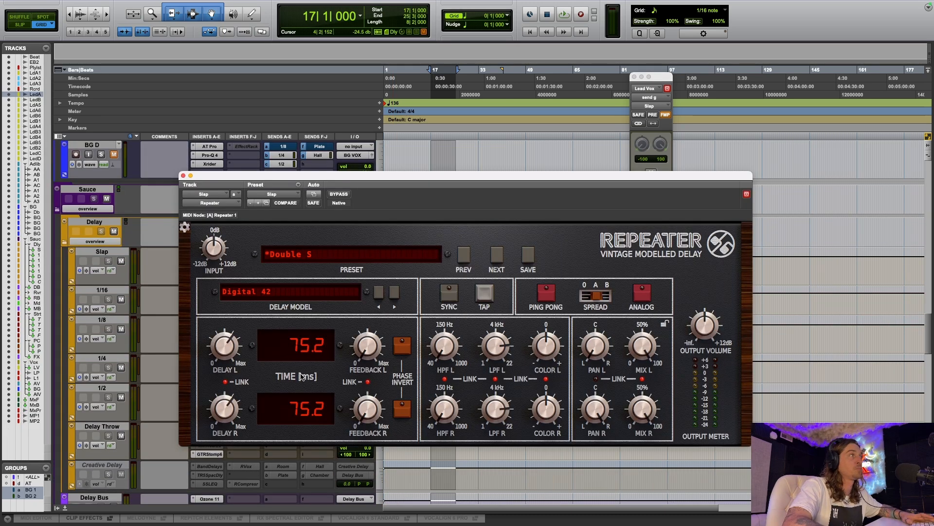
- Play the phrase with the Slap send window uncovered and compare the send muted and unmuted, leaving it unmuted
key(space)
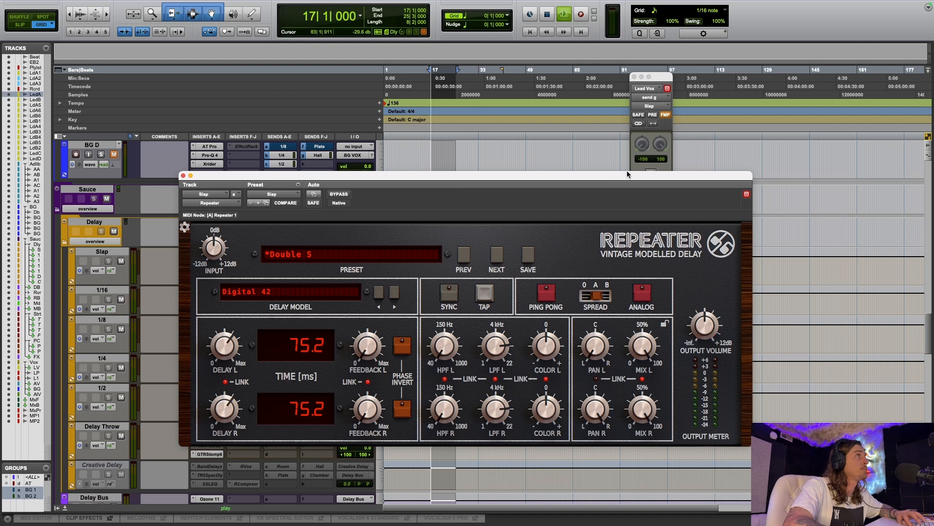
drag(200, 179, 202, 208)
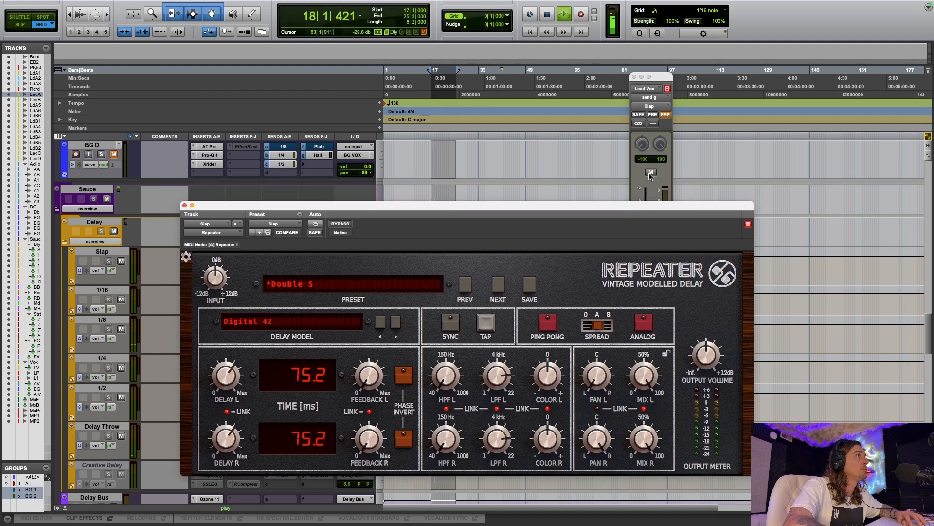
click(650, 174)
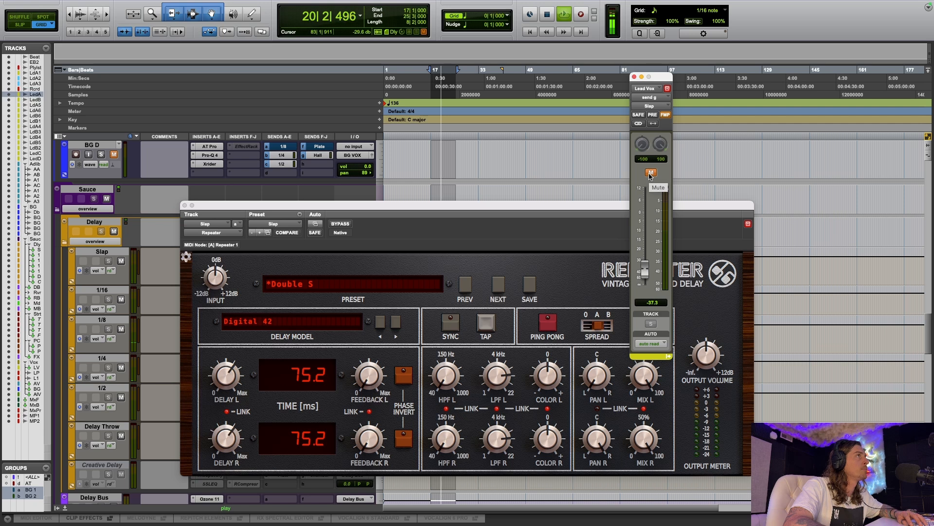
click(651, 173)
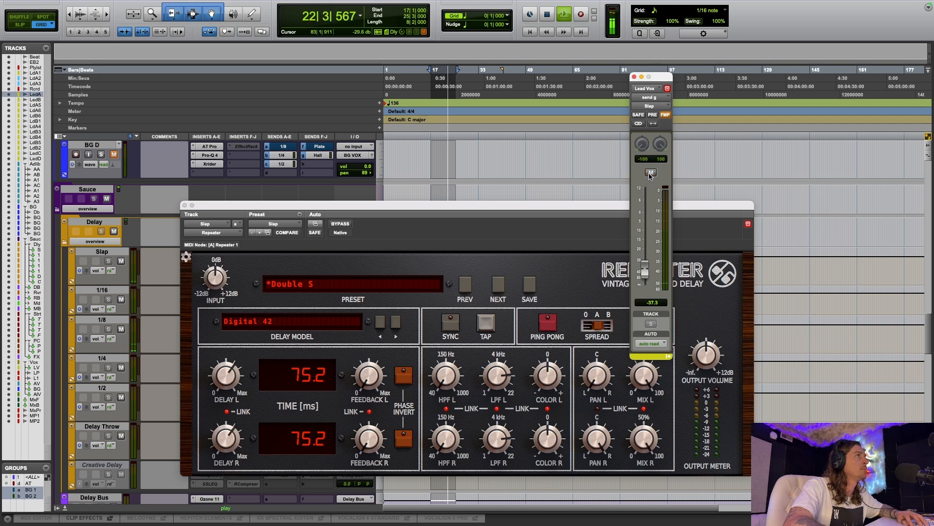
key(space)
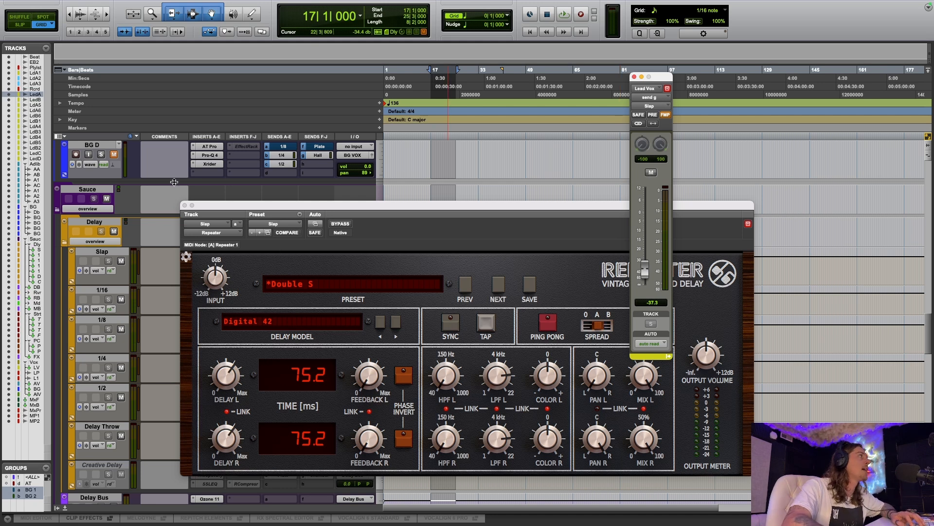
- Close the Slap track's Repeater window and return to the Lead Vox bus's sends
click(181, 204)
click(184, 205)
scroll(176, 261, down, 10)
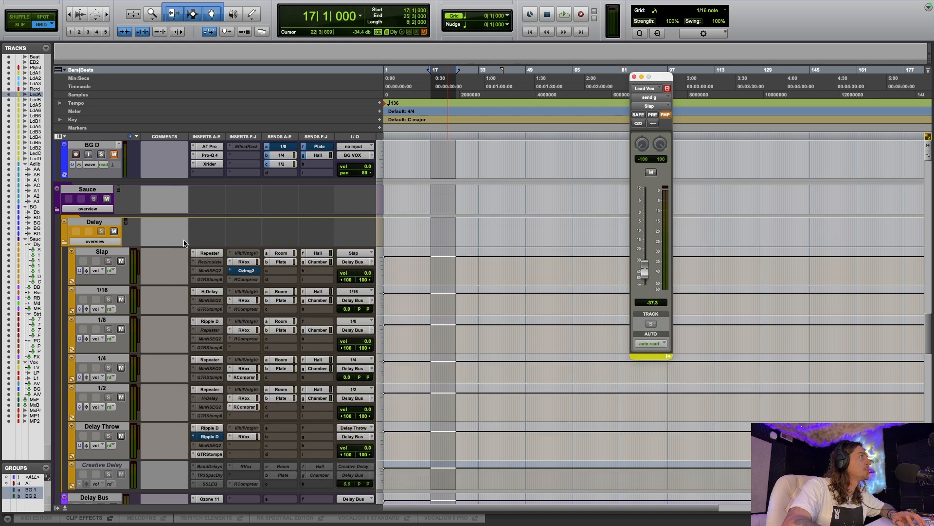
scroll(176, 262, down, 15)
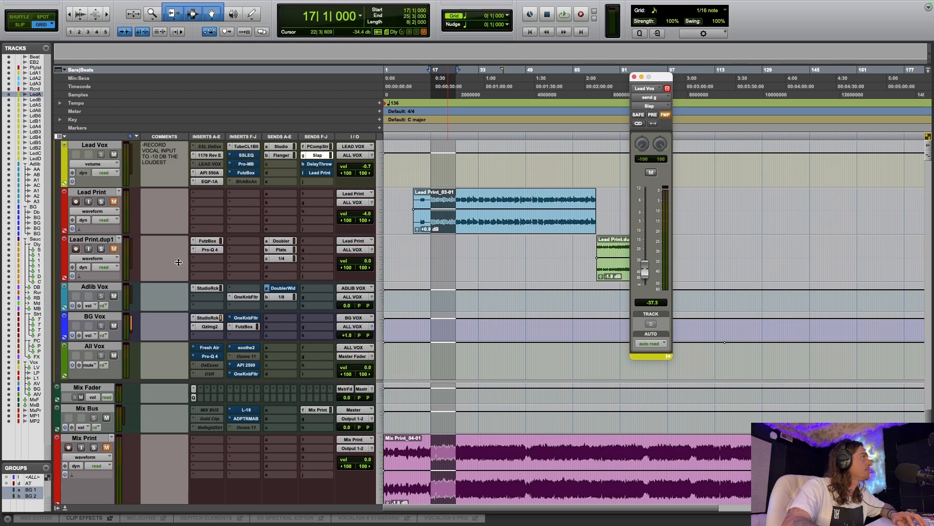
- Open the Lead Vox bus's Delay Throw send and the first Ripple Delay on the Delay Throw track
scroll(200, 268, up, 4)
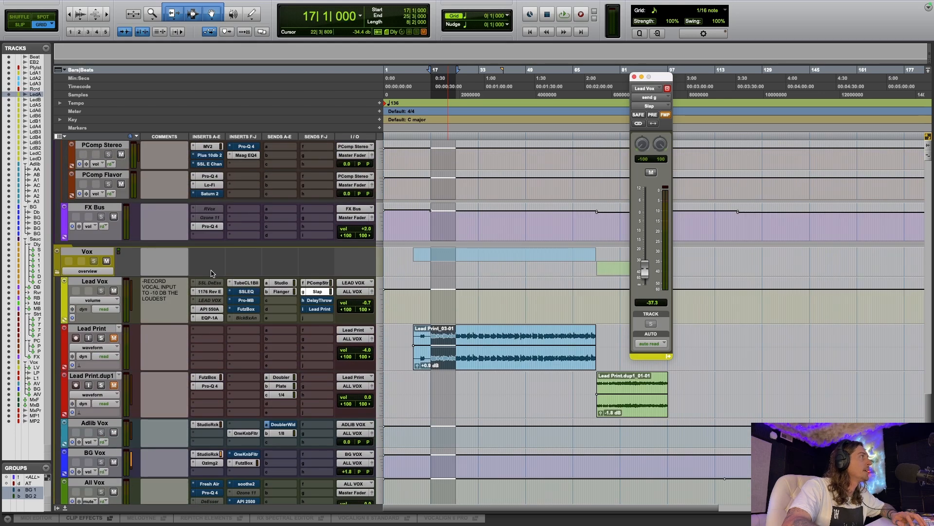
click(318, 300)
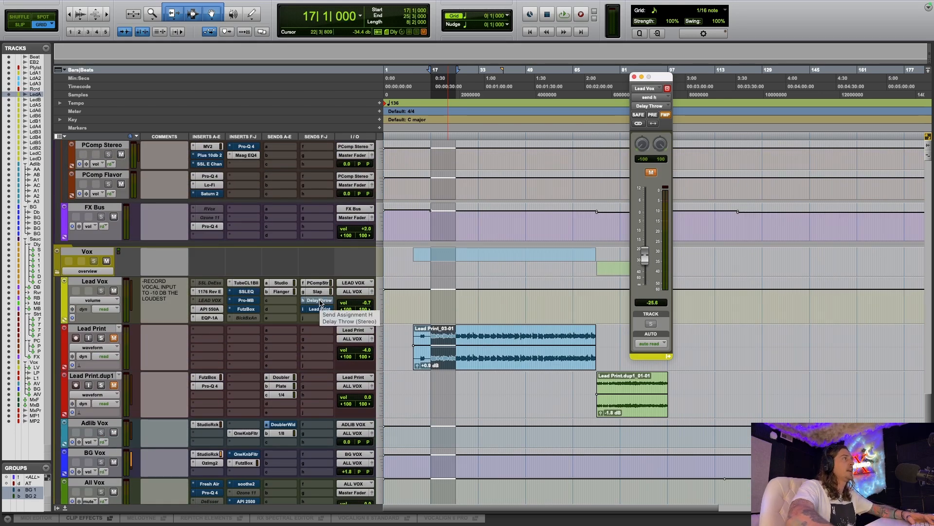
scroll(306, 307, up, 10)
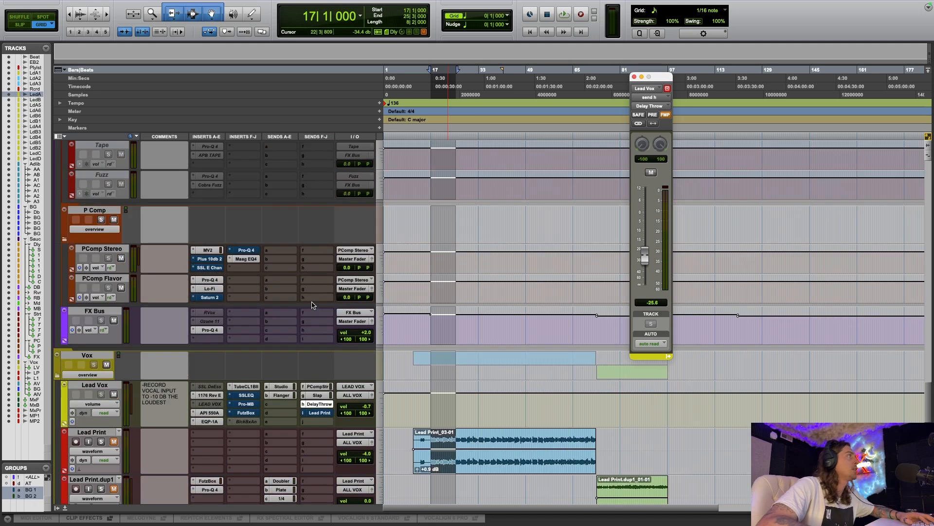
scroll(292, 309, up, 4)
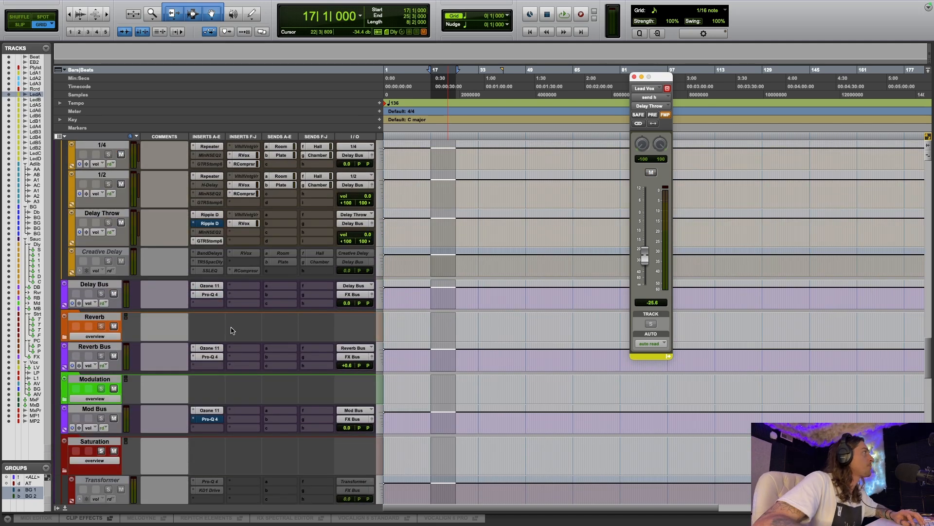
scroll(219, 336, up, 3)
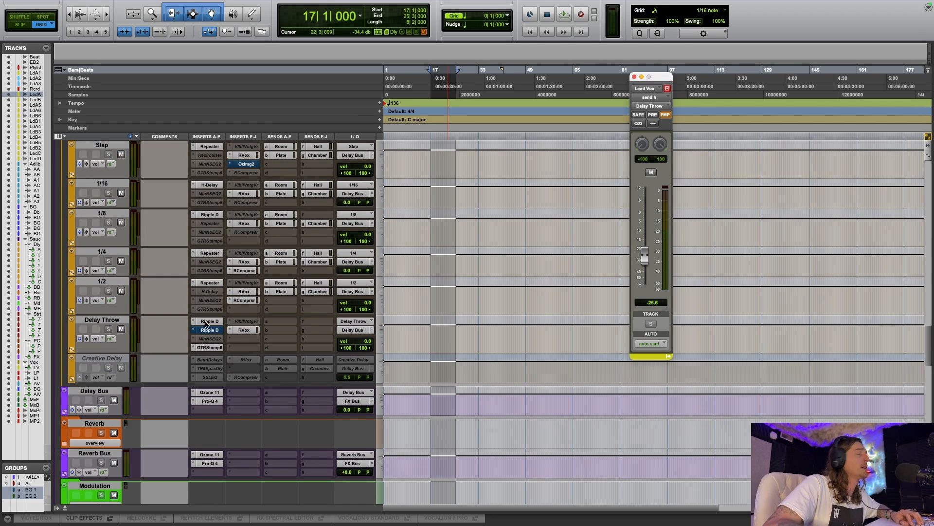
click(208, 321)
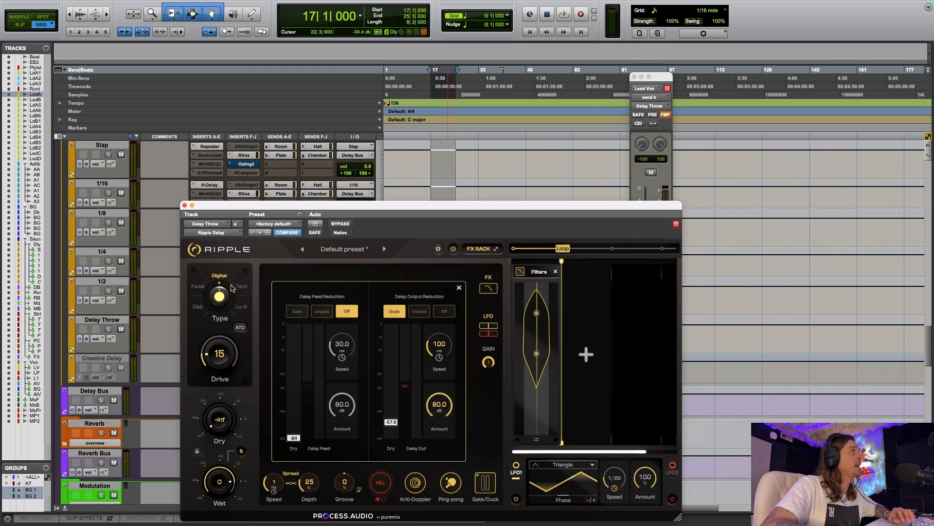
drag(273, 205, 243, 123)
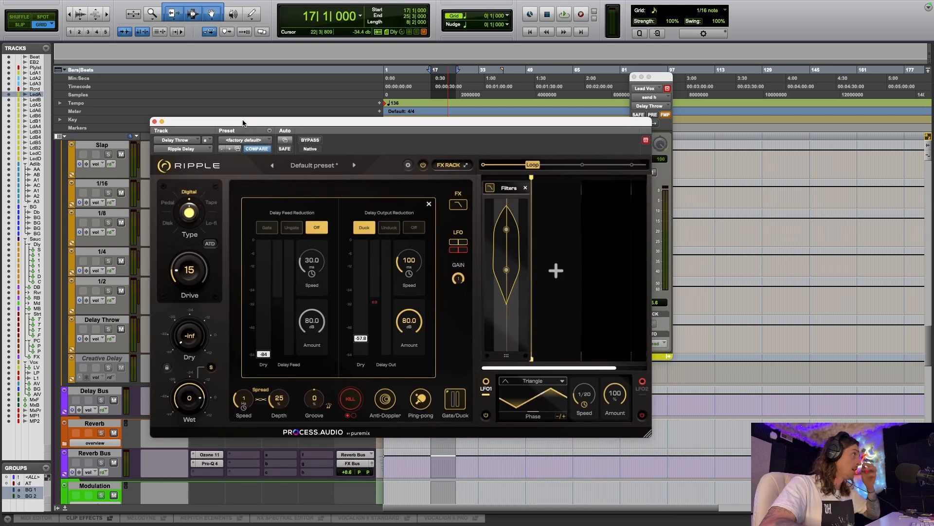
- Examine Ripple Delay's main delay settings and loop filter points, and return to its Gate/Duck settings
click(429, 203)
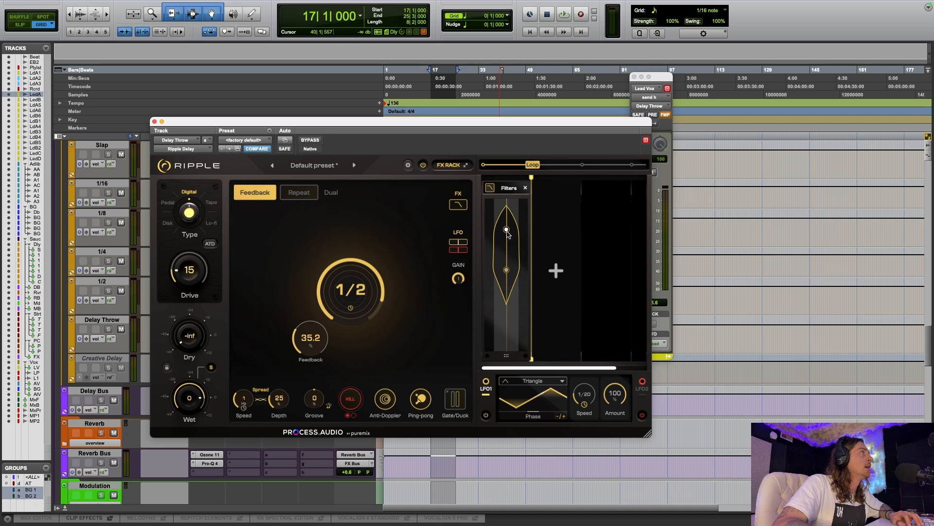
mouse_move(508, 233)
mouse_move(508, 271)
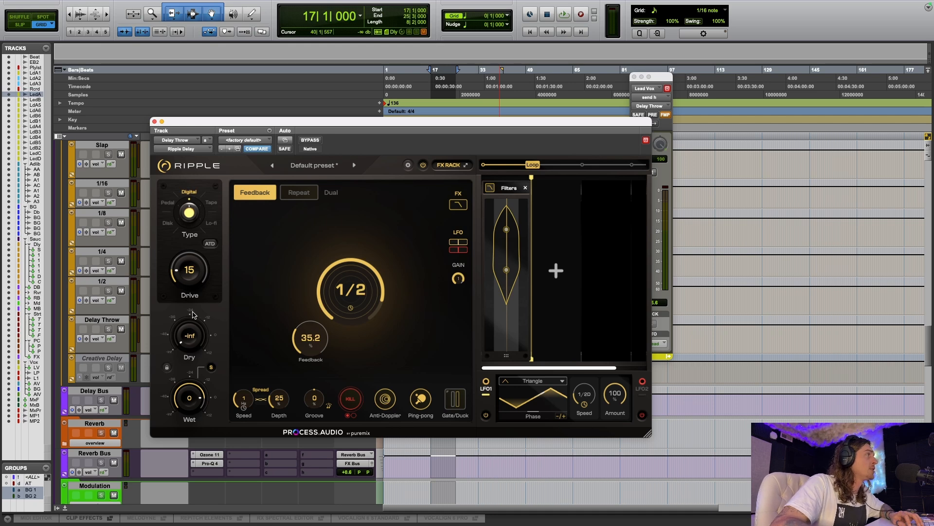
click(453, 410)
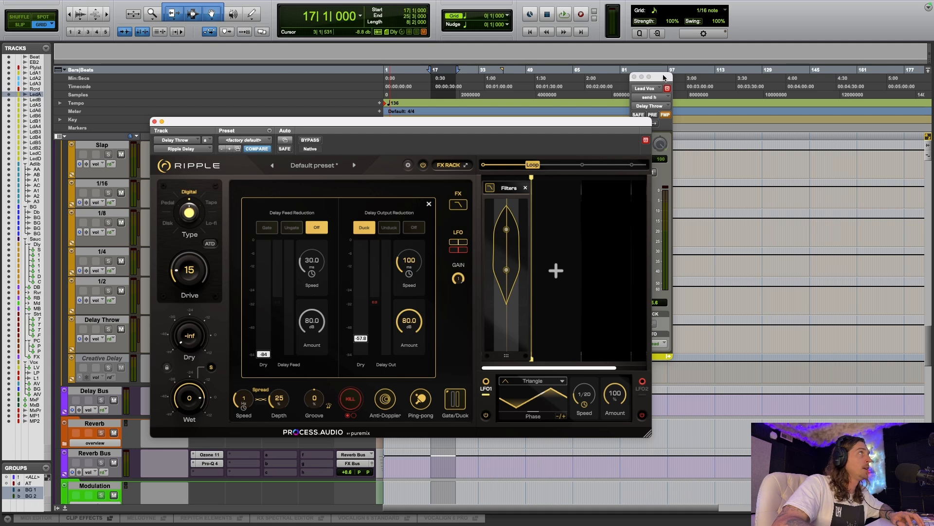
- Play the phrase with the Delay Throw send window uncovered, comparing the send muted, unmuted and raised to -11.3 dB
drag(665, 78, 726, 90)
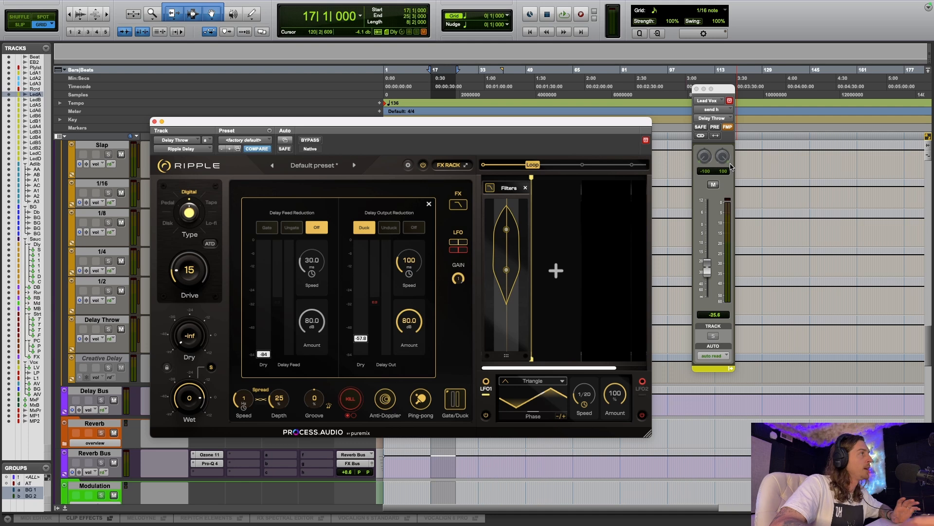
click(713, 186)
key(space)
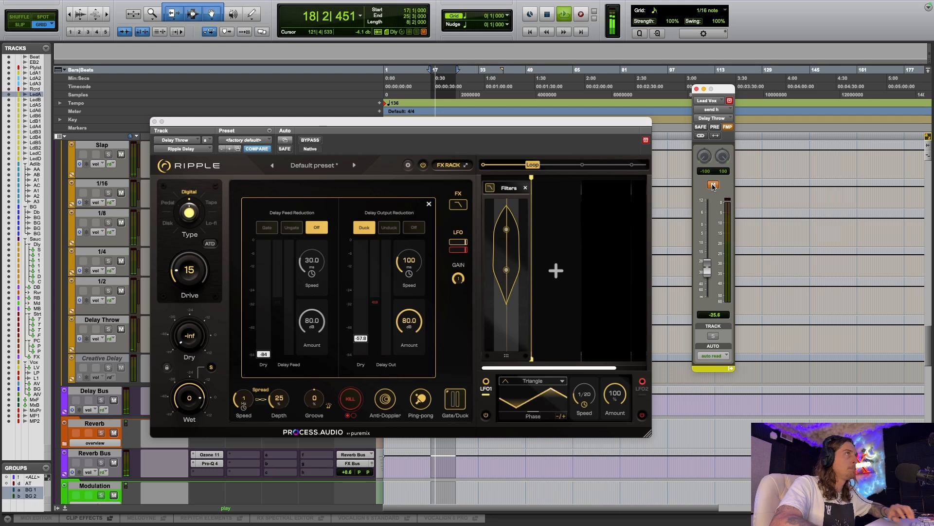
click(713, 186)
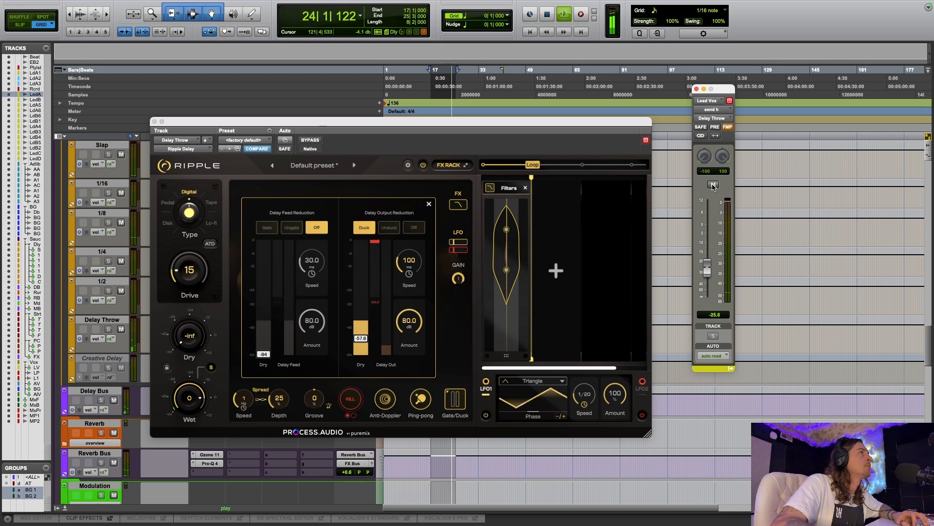
drag(707, 267, 709, 253)
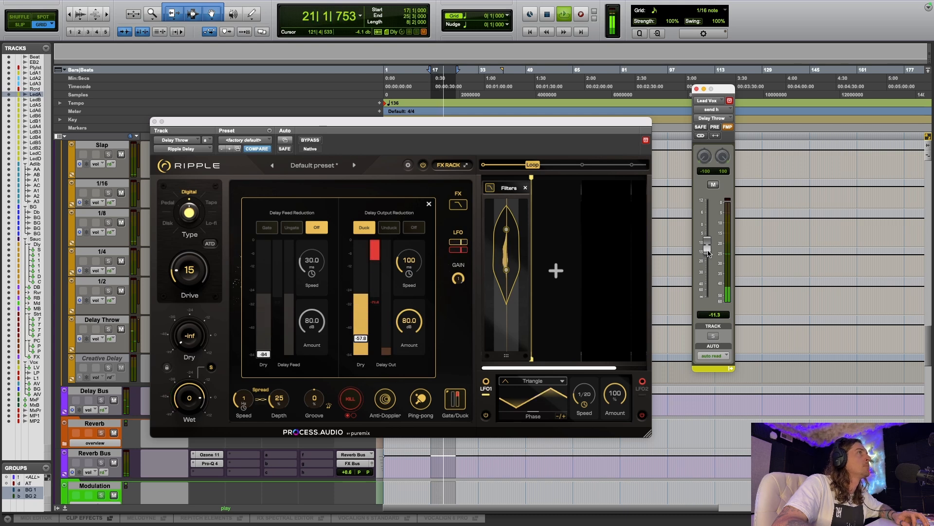
key(space)
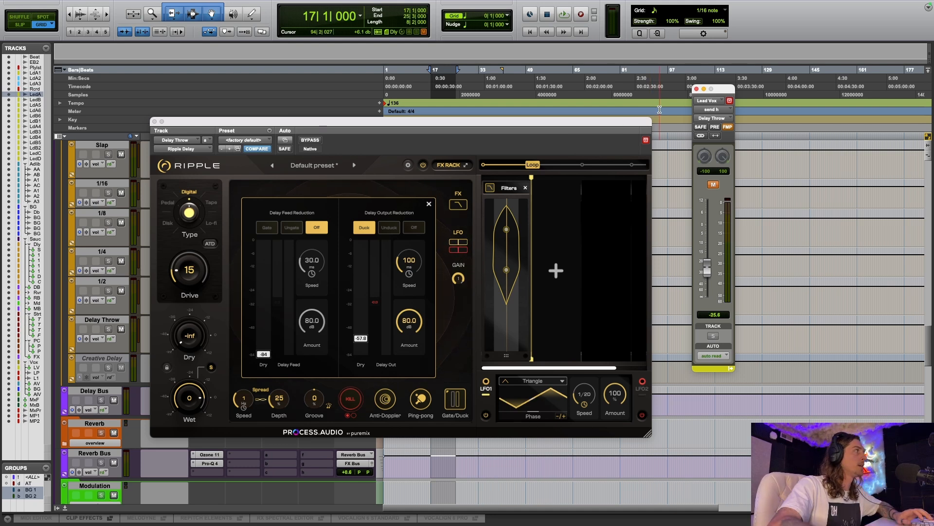
click(421, 400)
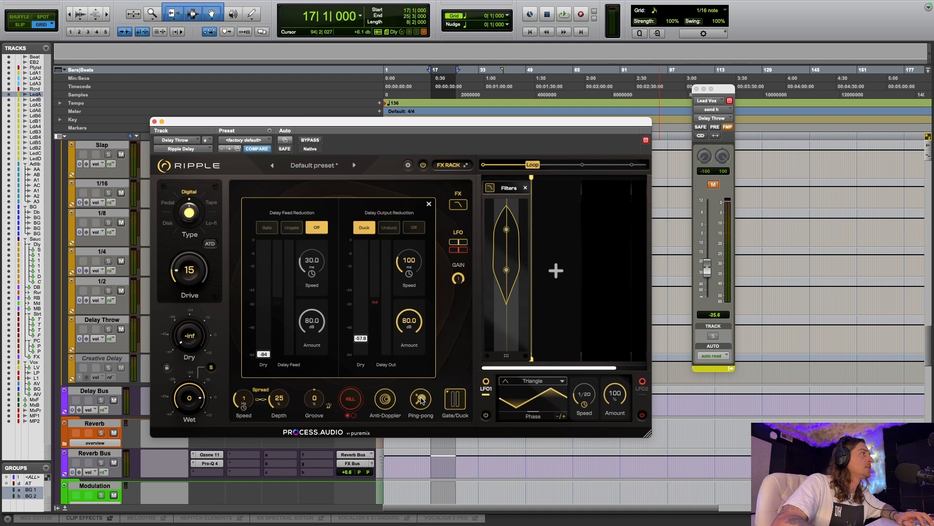